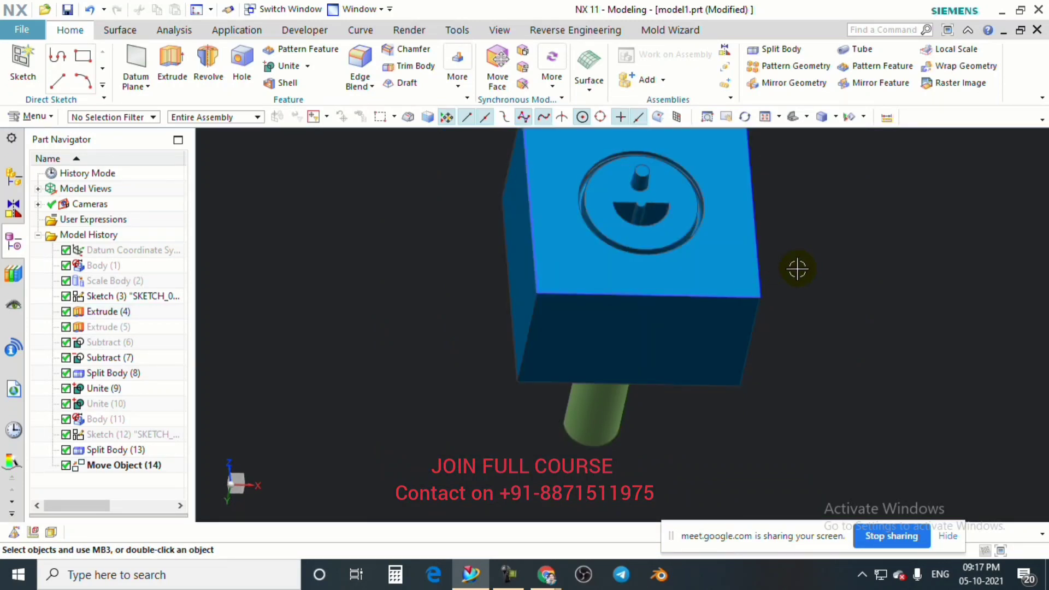
Step: Undo the Move Object operation on the half-round insert and the hiding of its sketch
middle_click_drag(730, 201, 705, 248)
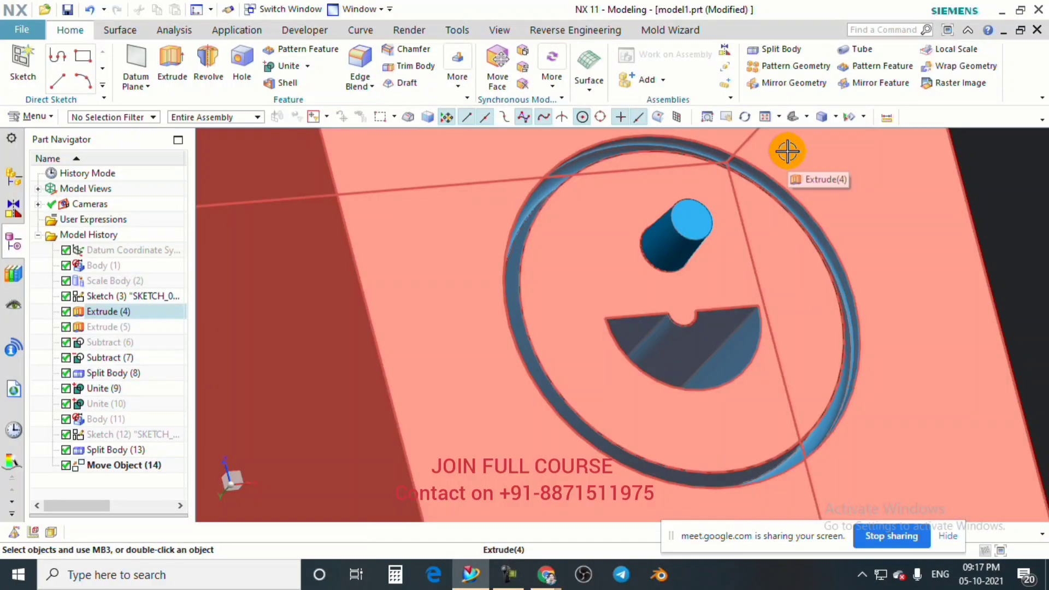
scroll(623, 307, "down", 3)
middle_click_drag(659, 328, 698, 305)
scroll(638, 262, "up", 6)
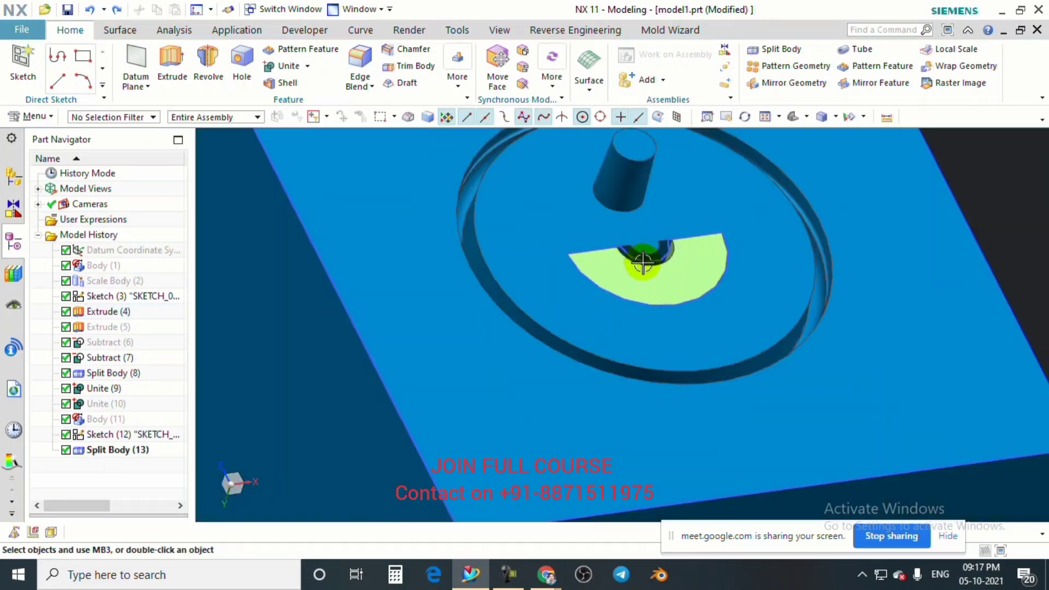
Step: Examine the tapered pin, the half-round insert and the circular groove on the block's face
scroll(627, 213, "down", 5)
scroll(631, 219, "up", 2)
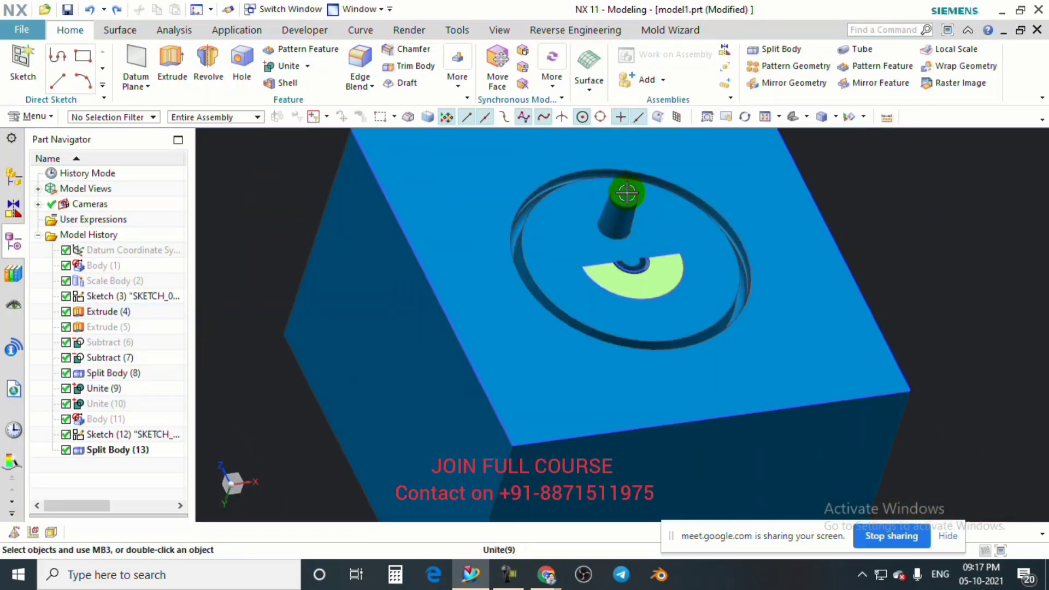
scroll(627, 194, "up", 3)
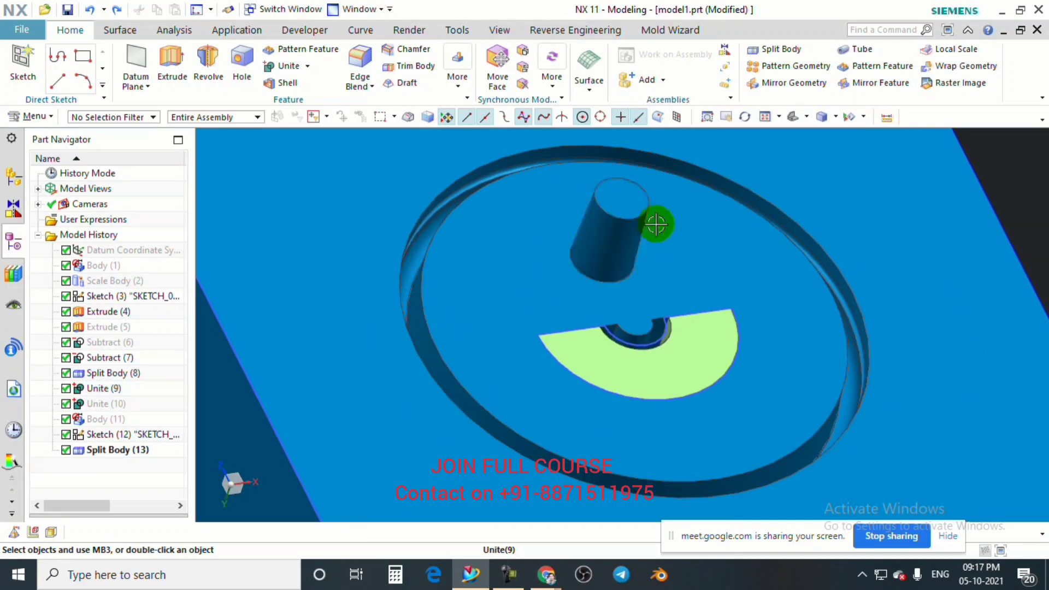
mouse_move(656, 224)
middle_mouse_down()
mouse_move(653, 265)
mouse_move(654, 224)
middle_mouse_up()
scroll(735, 240, "down", 3)
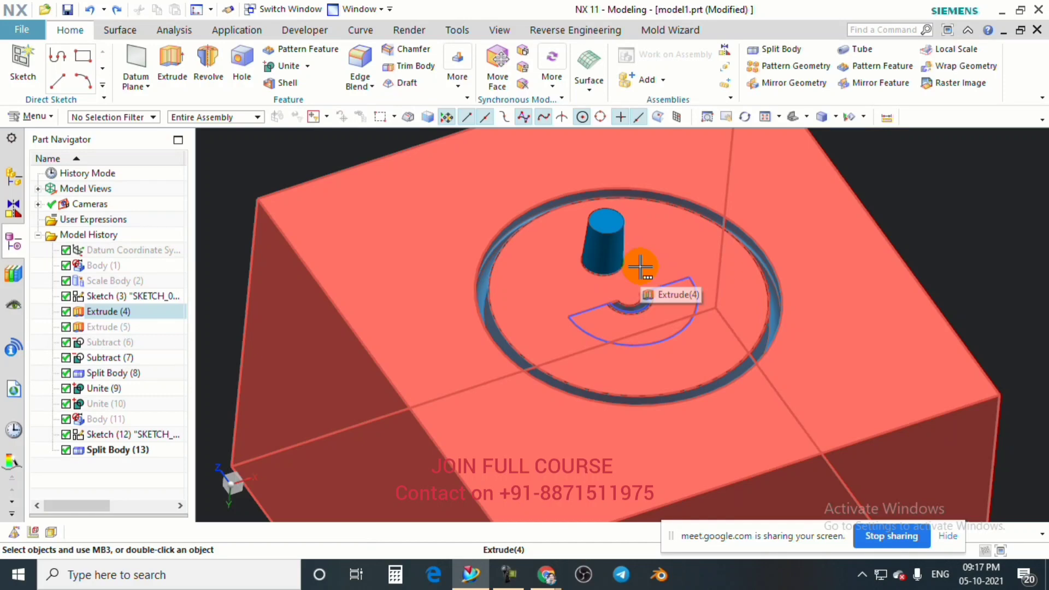
scroll(641, 267, "up", 3)
scroll(563, 227, "down", 3)
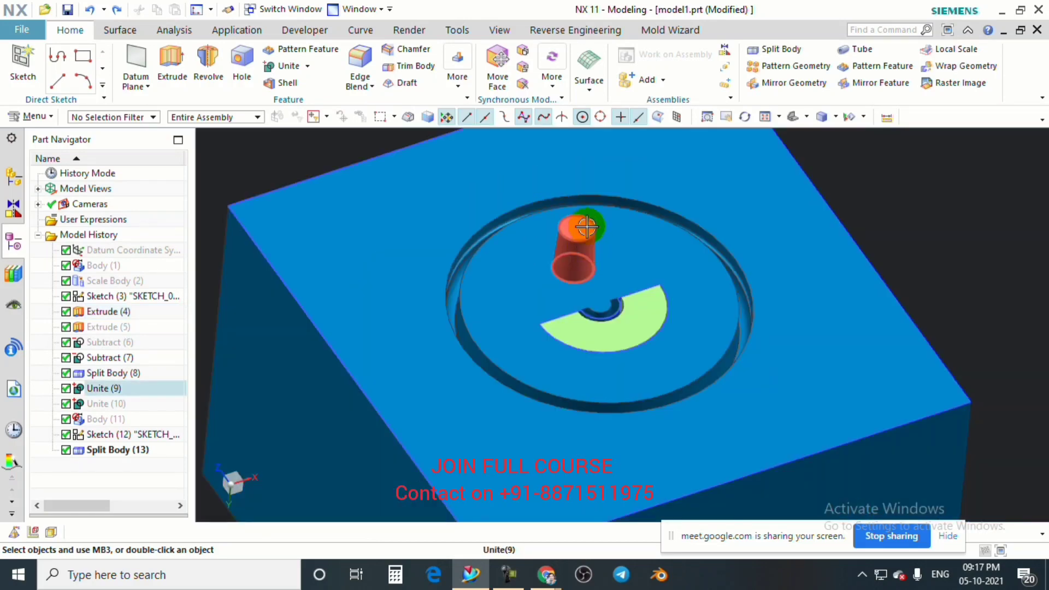
scroll(585, 258, "down", 3)
middle_click_drag(585, 258, 585, 256)
scroll(584, 256, "up", 3)
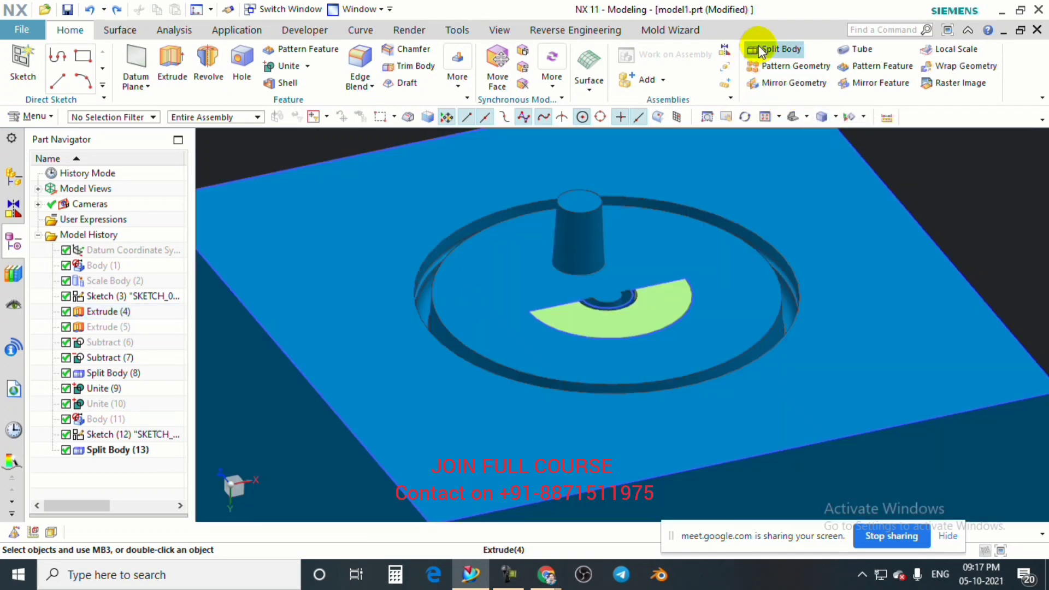
Step: Split the block body using the tapered pin's circular base edge as the Extrude section
left_click(781, 49)
left_click(635, 230)
left_click(188, 154)
scroll(599, 286, "up", 4)
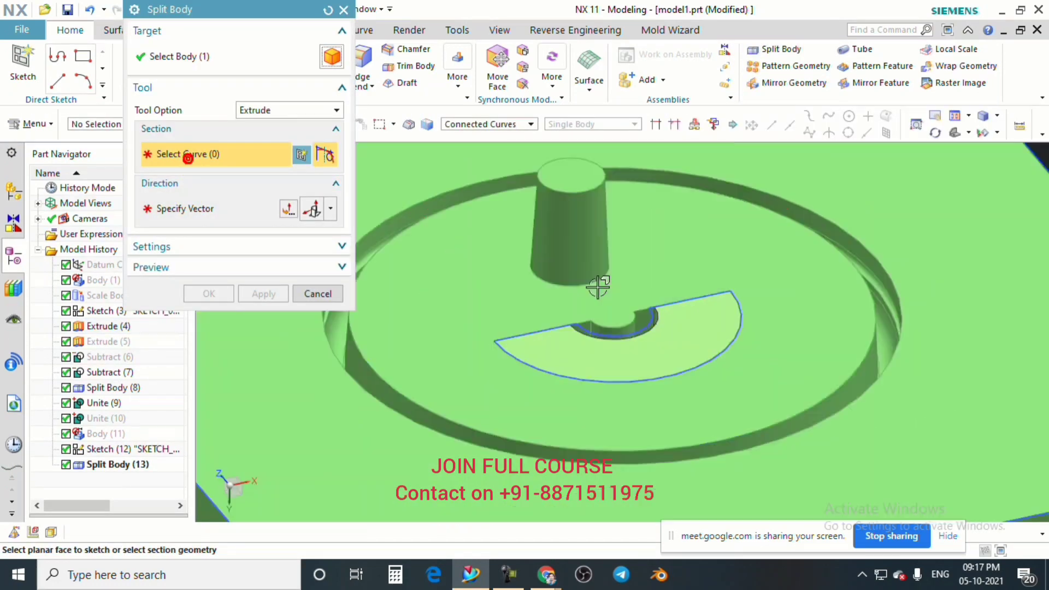
left_click(579, 285)
middle_click(579, 285)
scroll(579, 287, "down", 3)
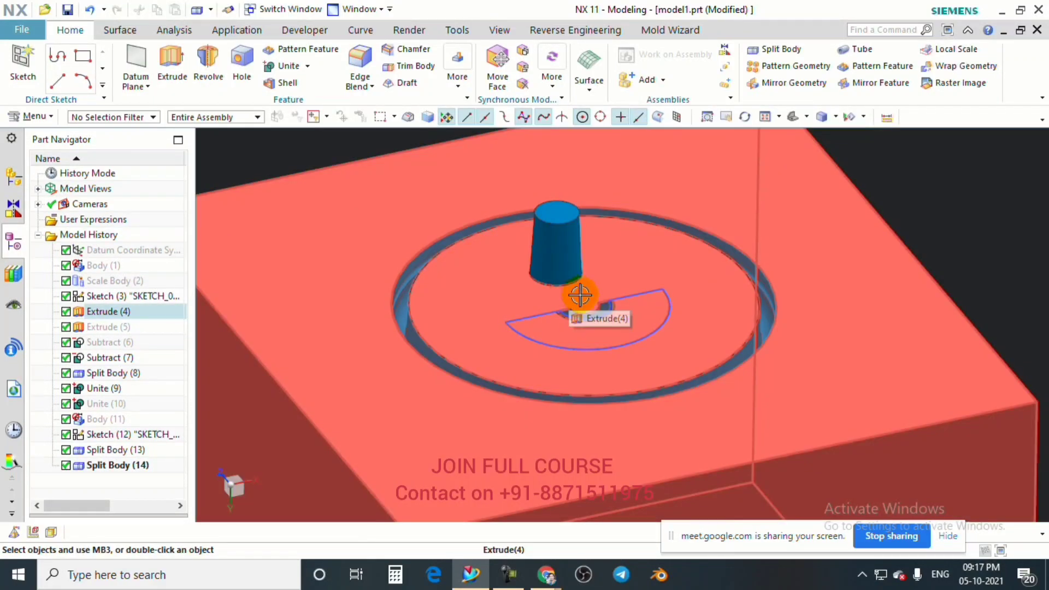
Step: Hide the sketch outlining the half-round insert with Immediate Hide
middle_click_drag(580, 295, 605, 328)
scroll(623, 412, "up", 3)
key("ctrl+shift+i")
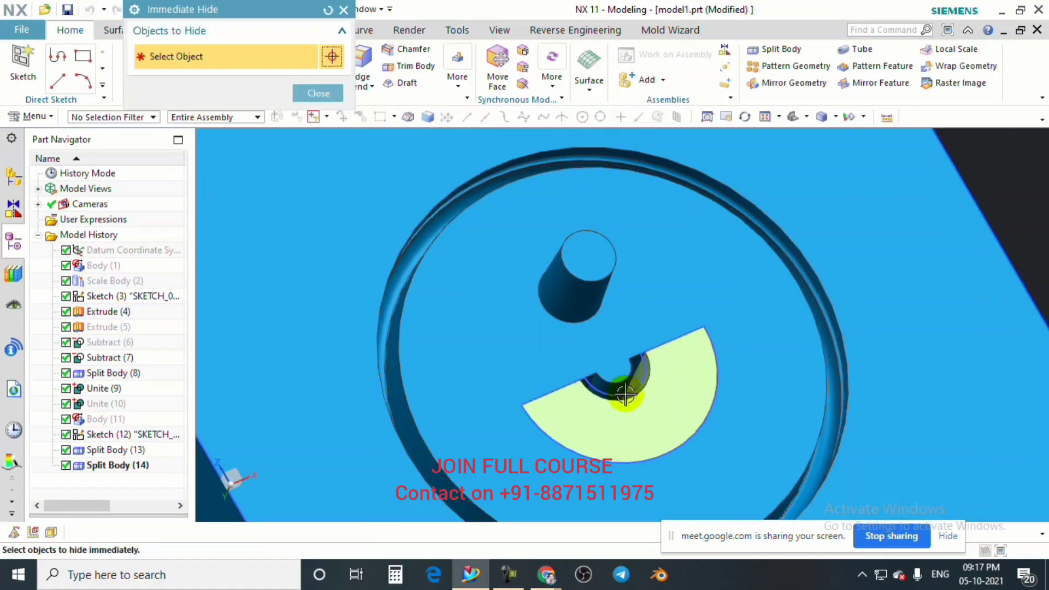
left_click(621, 407)
scroll(621, 404, "down", 2)
middle_click(415, 168)
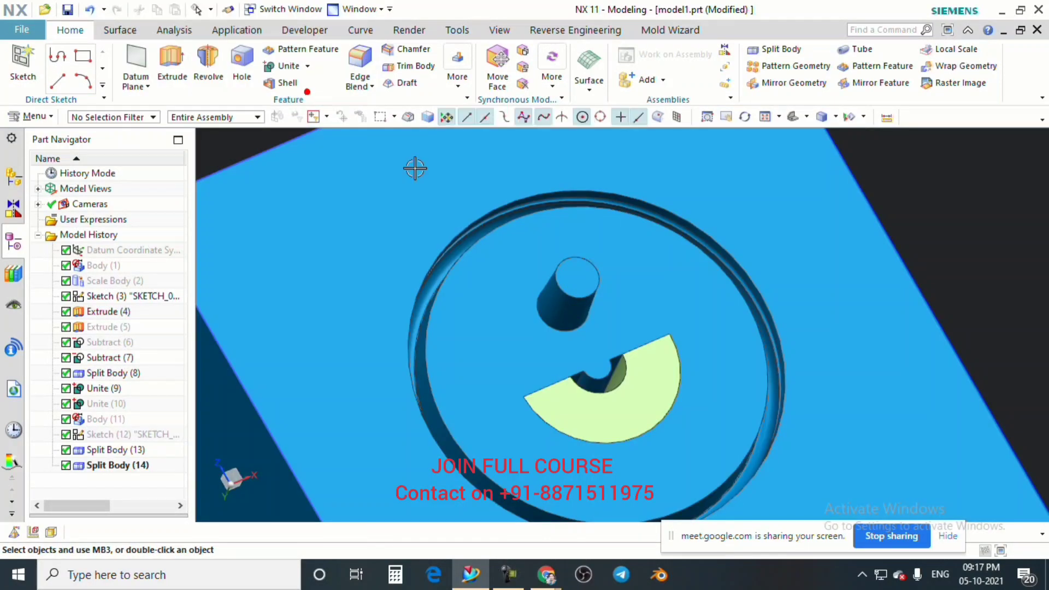
Step: Inspect the insert's interior in a temporary one-plane section view and examine the circular groove closely
middle_click_drag(414, 168, 468, 229)
key("ctrl+h")
scroll(529, 237, "up", 5)
scroll(476, 326, "down", 3)
middle_click_drag(469, 281, 457, 236)
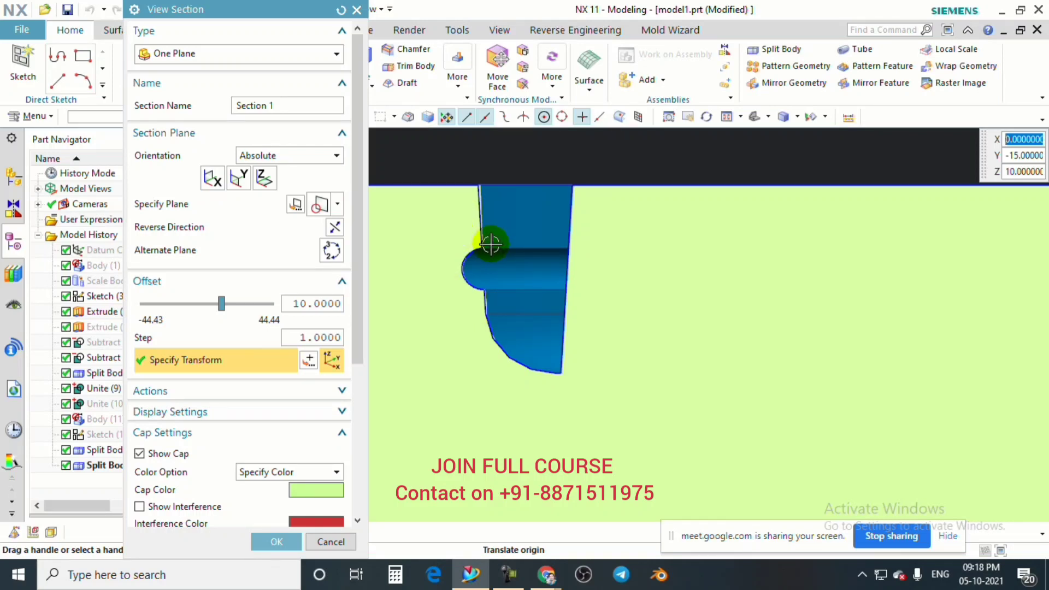
left_click(331, 542)
middle_click_drag(583, 298, 572, 325)
scroll(499, 316, "up", 6)
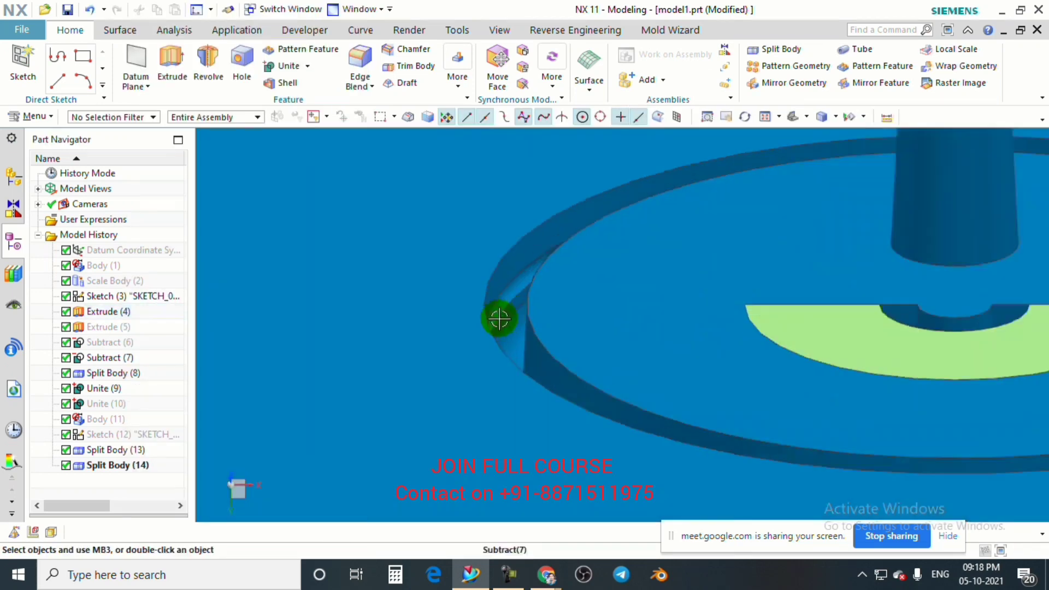
scroll(485, 298, "down", 8)
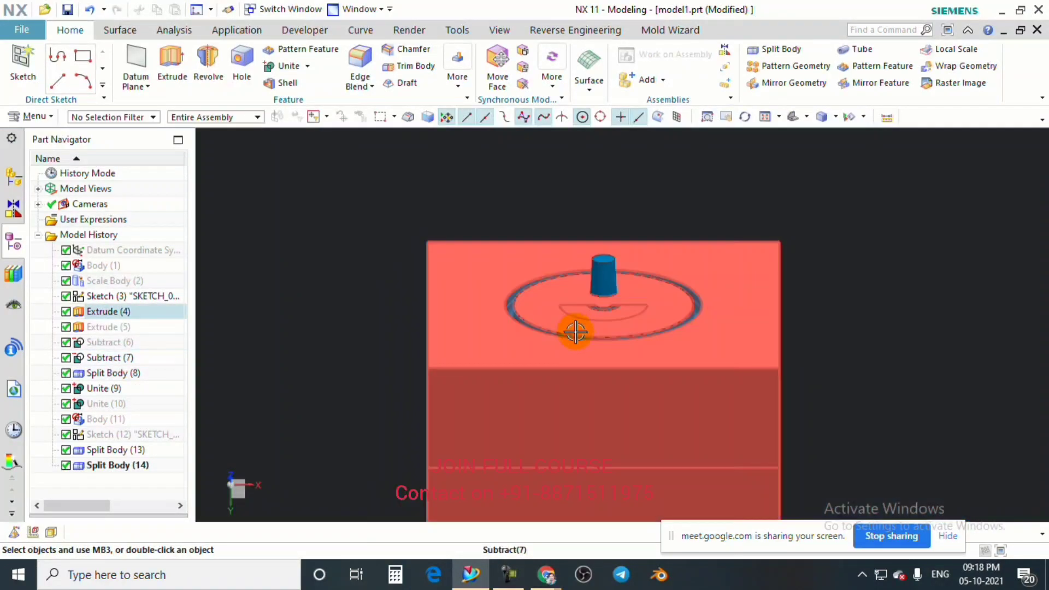
middle_click_drag(569, 330, 579, 366)
left_click(25, 63)
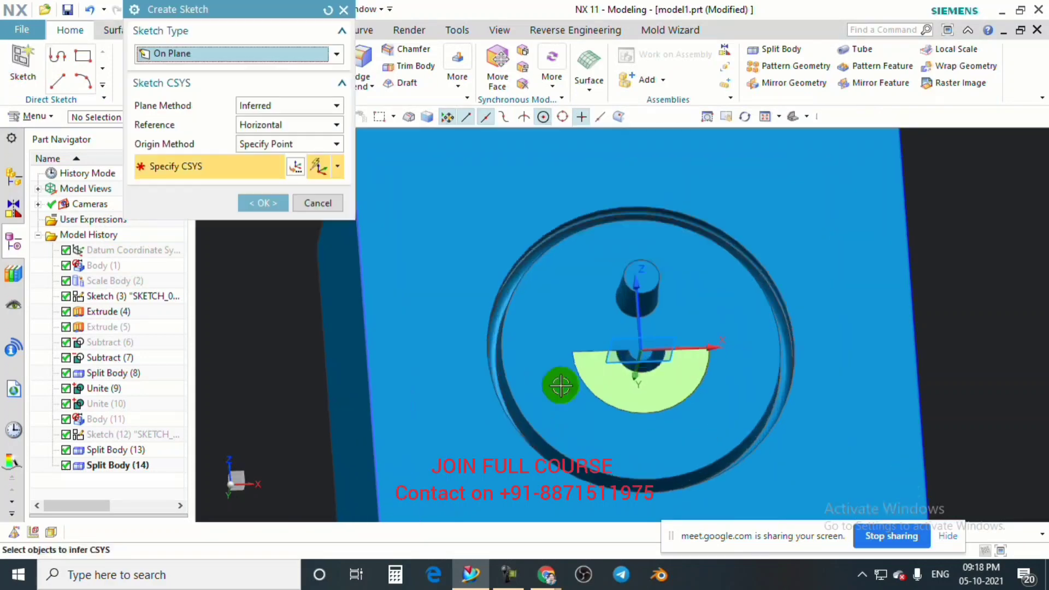
left_click(321, 200)
Step: Split the block body using the circular groove's edge as the Extrude section
left_click(768, 55)
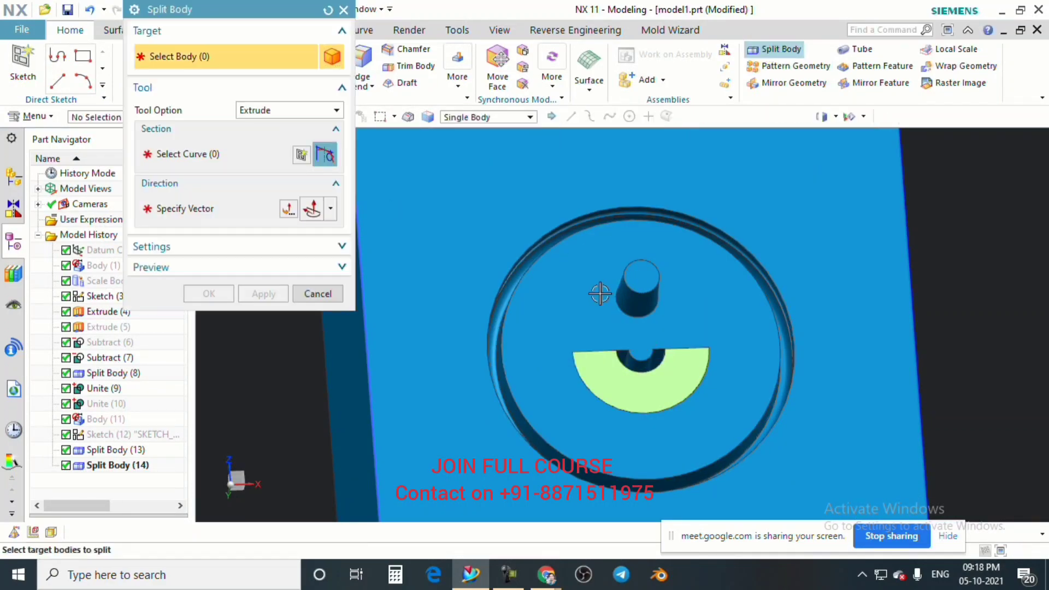
left_click(599, 293)
scroll(487, 374, "up", 5)
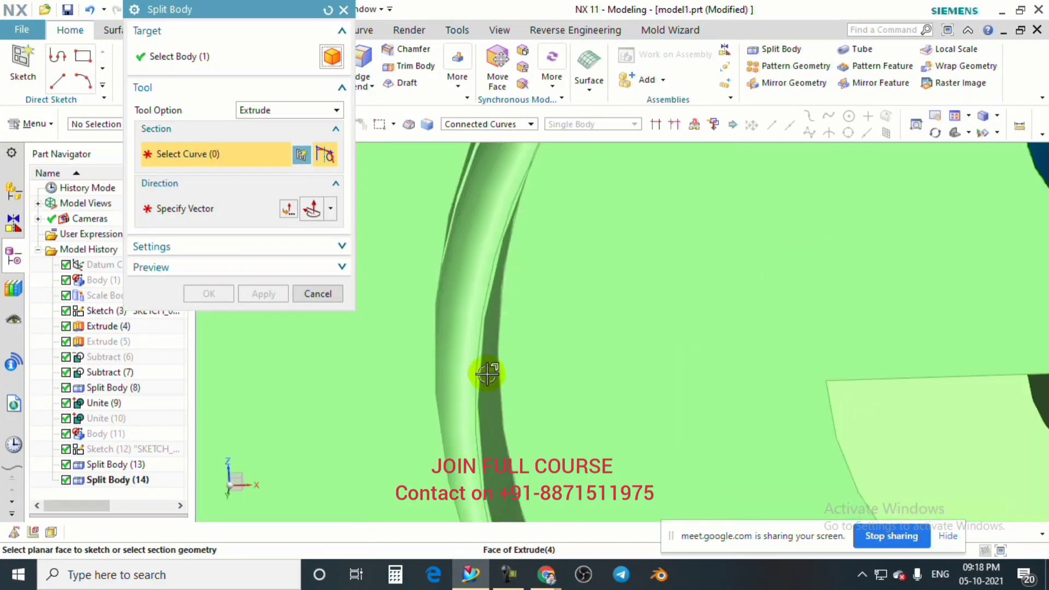
left_click(476, 367)
left_click(209, 293)
scroll(544, 312, "down", 5)
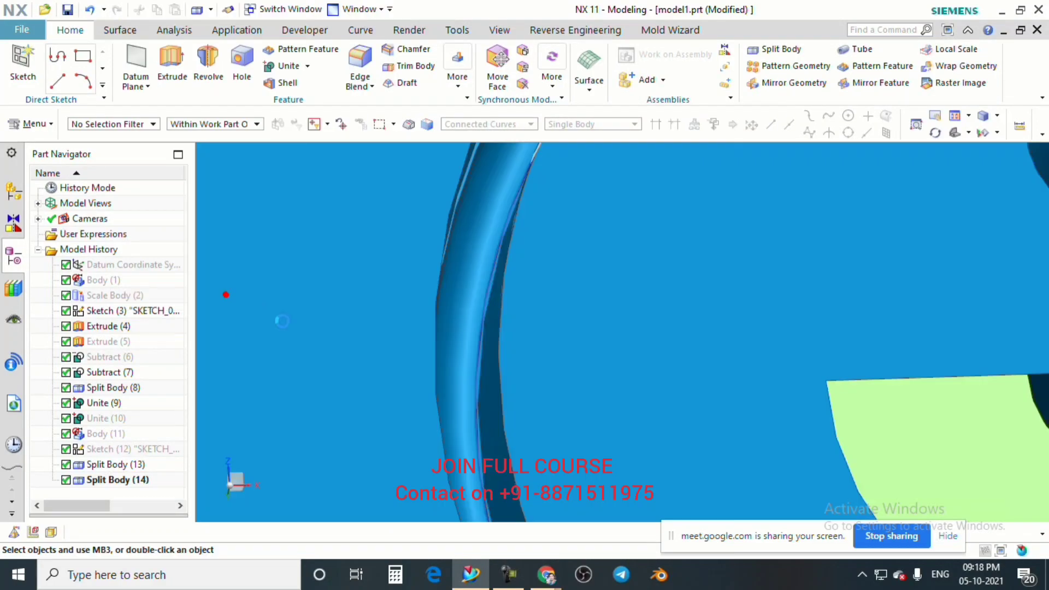
scroll(544, 312, "down", 5)
middle_click_drag(621, 386, 623, 368)
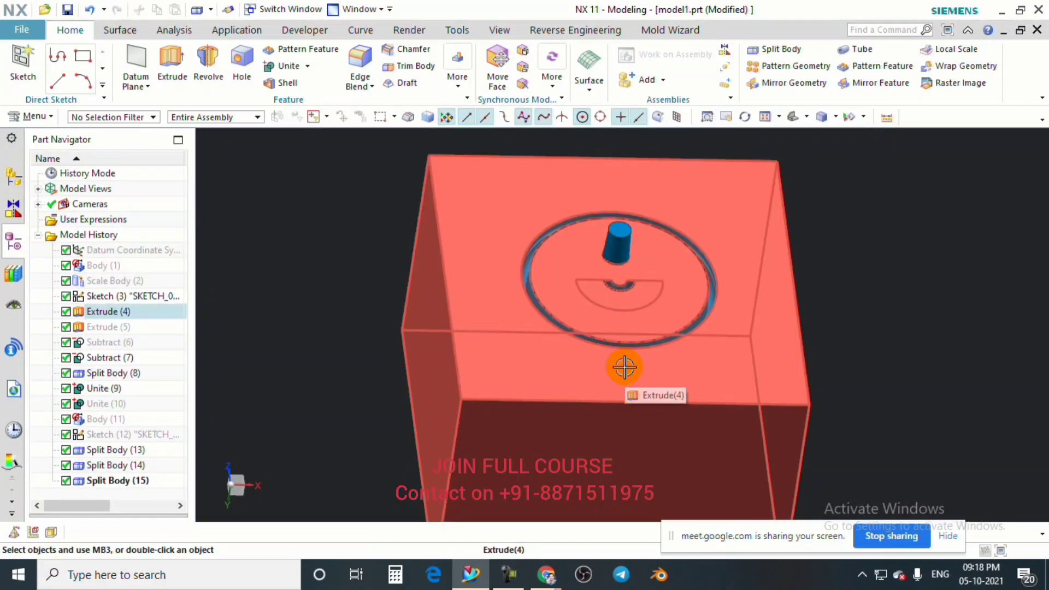
Step: Change the display color of the split-off round core body to pale lavender
key("ctrl+j")
left_click(635, 279)
left_click(263, 146)
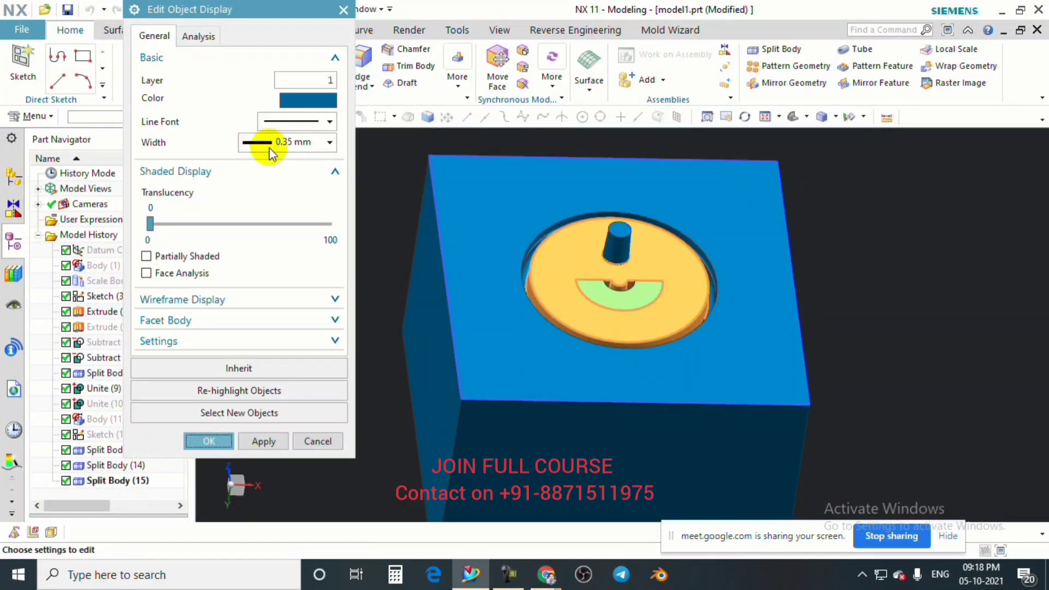
left_click(313, 94)
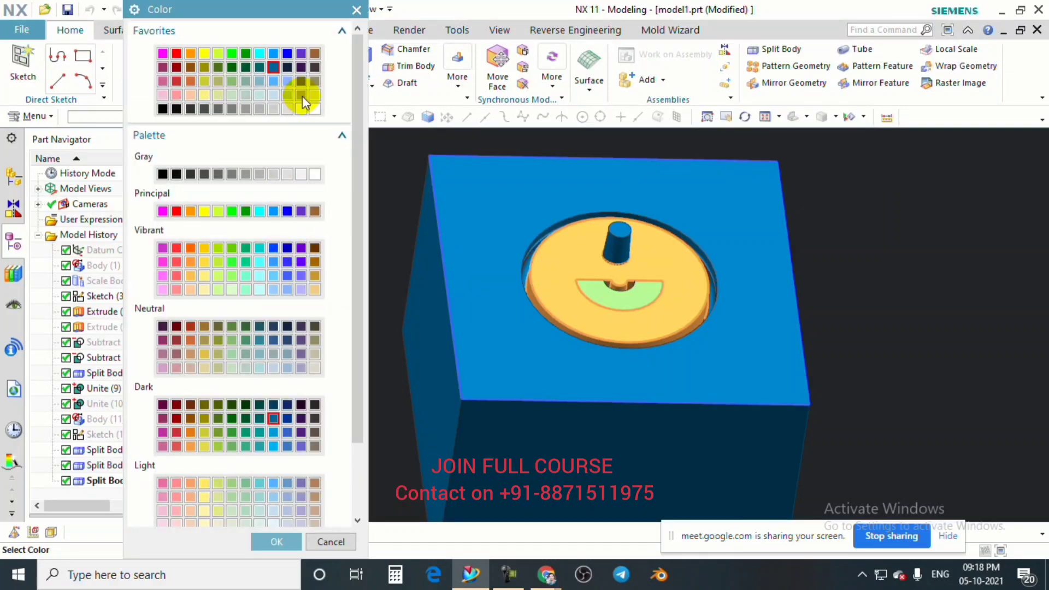
left_click(296, 546)
left_click(218, 441)
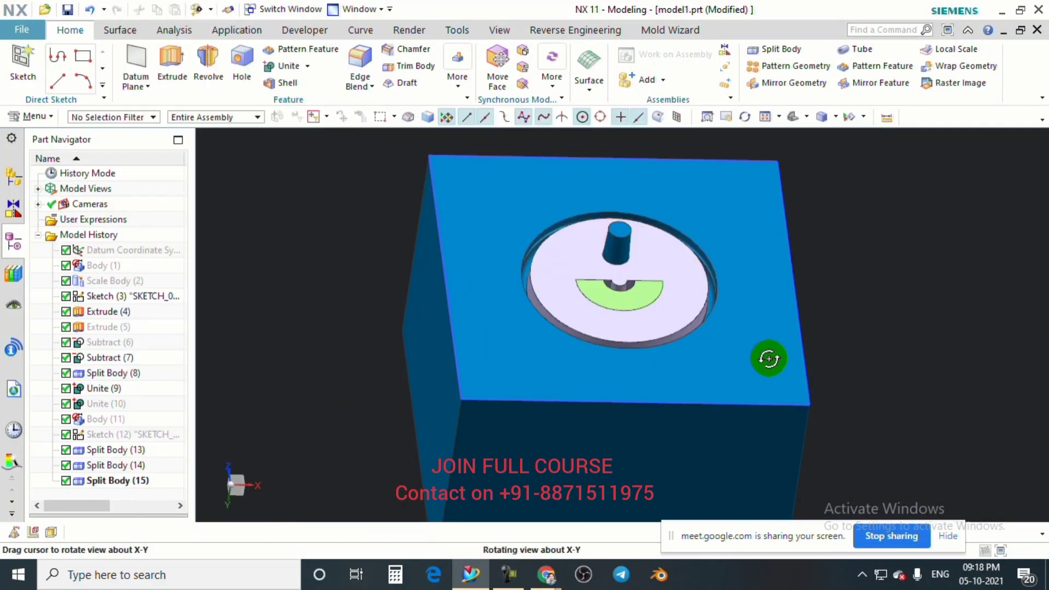
Step: Move the three core bodies, including the pin and half-round insert, along YC out of the block with dynamic motion
middle_click_drag(766, 359, 564, 280)
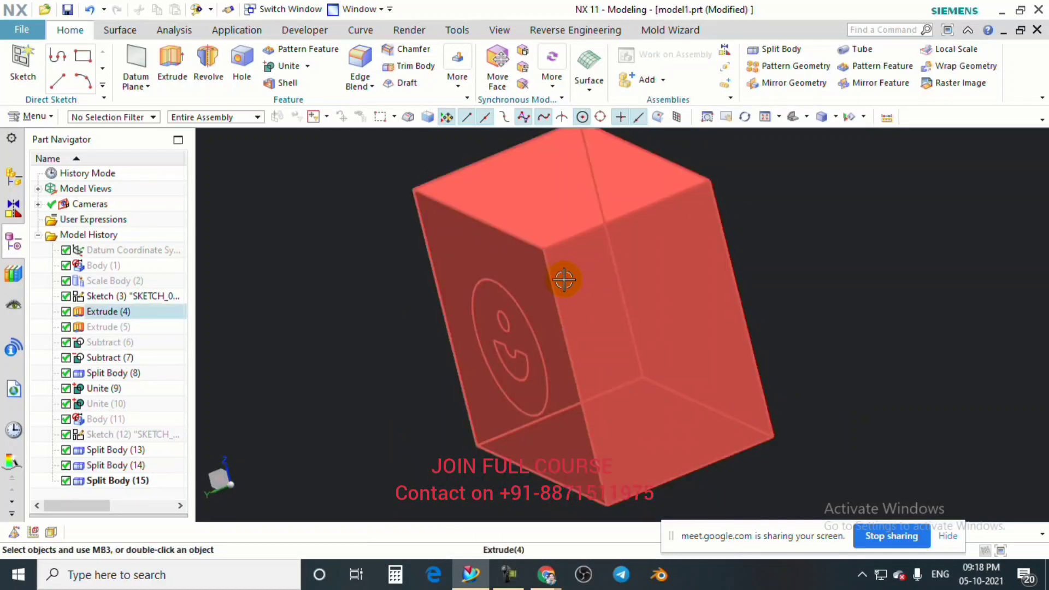
left_click(581, 281)
key("ctrl+t")
scroll(492, 317, "up", 5)
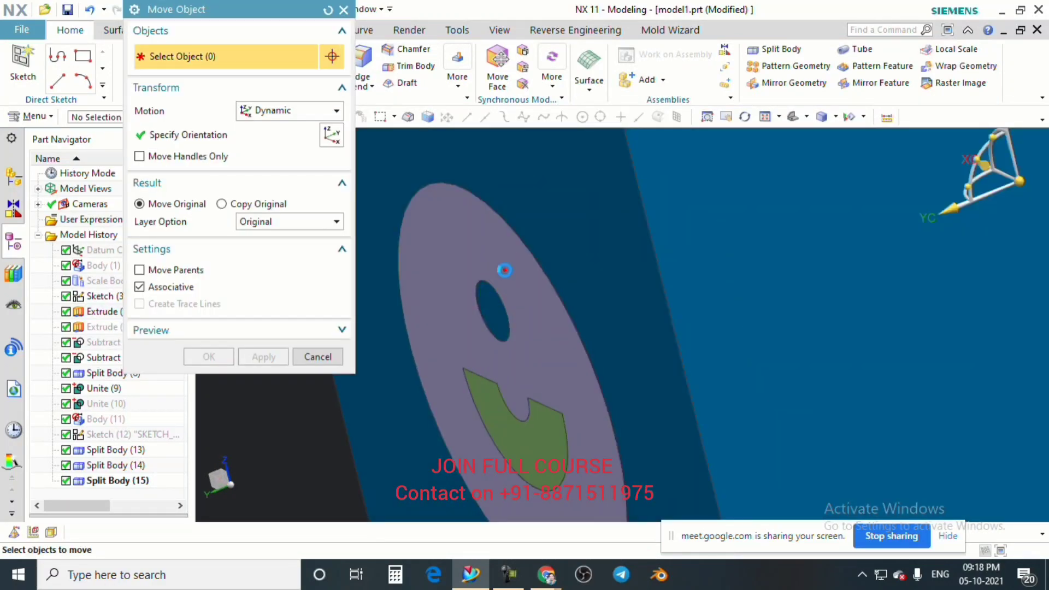
left_click(513, 440)
scroll(512, 439, "down", 5)
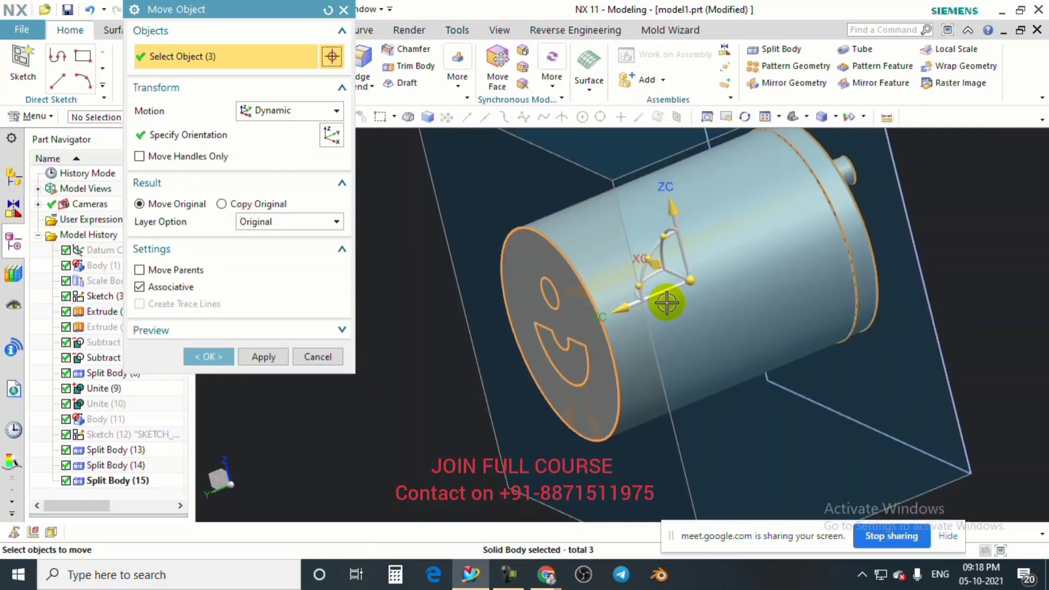
left_click_drag(636, 309, 450, 380)
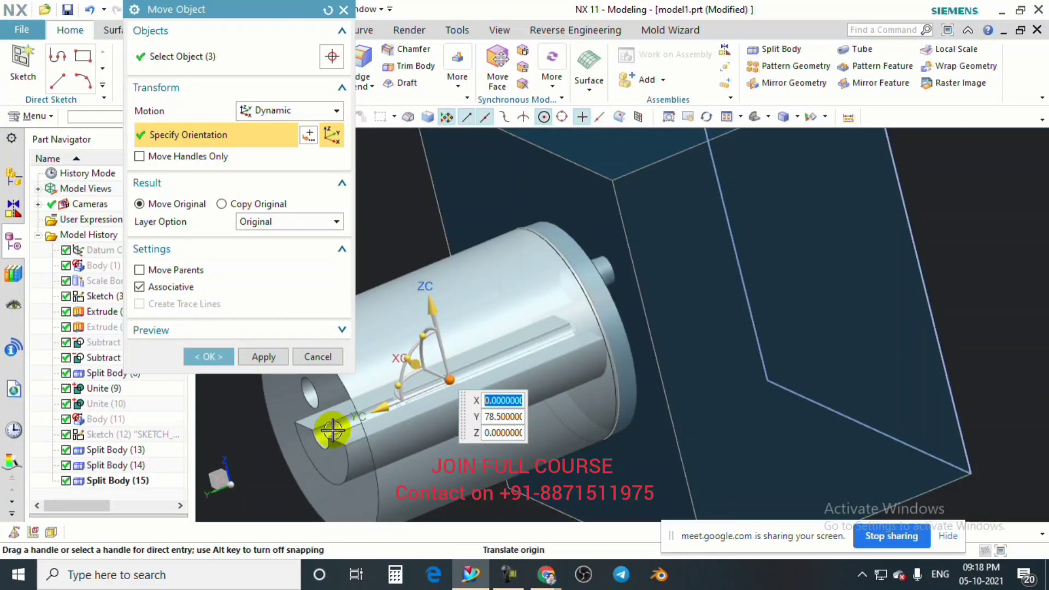
left_click_drag(384, 413, 358, 418)
left_click(209, 357)
middle_click_drag(209, 357, 644, 240)
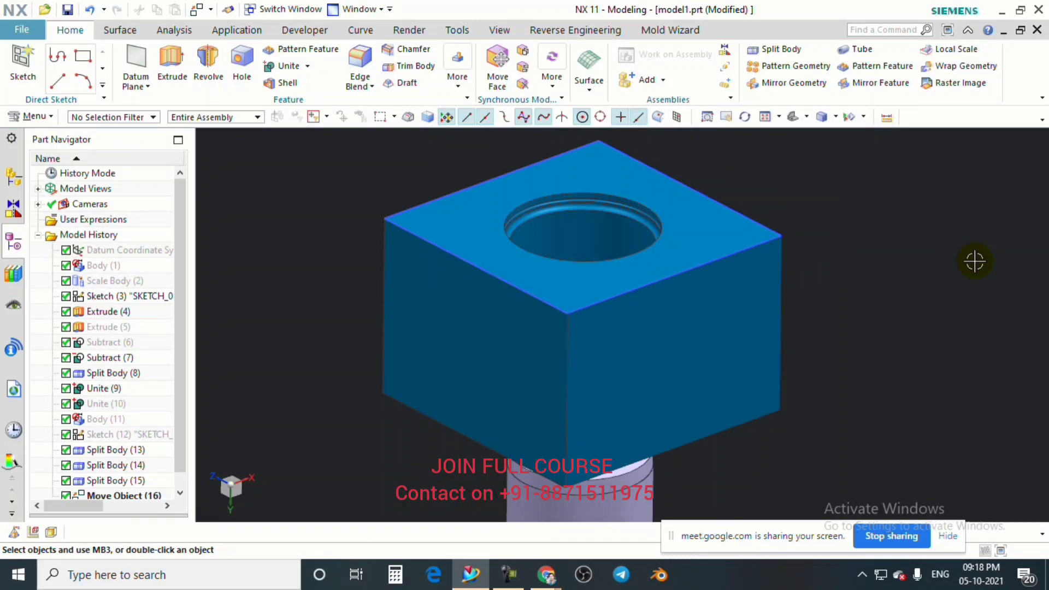
middle_click_drag(628, 277, 684, 281)
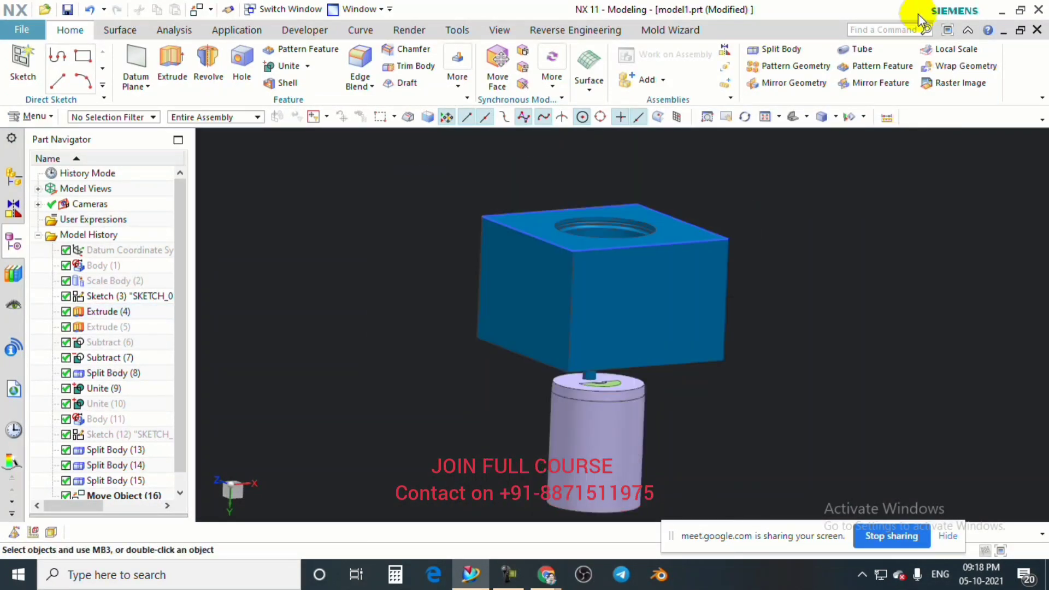
Step: Minimize NX and the browser window, and open File Explorer
left_click(1004, 11)
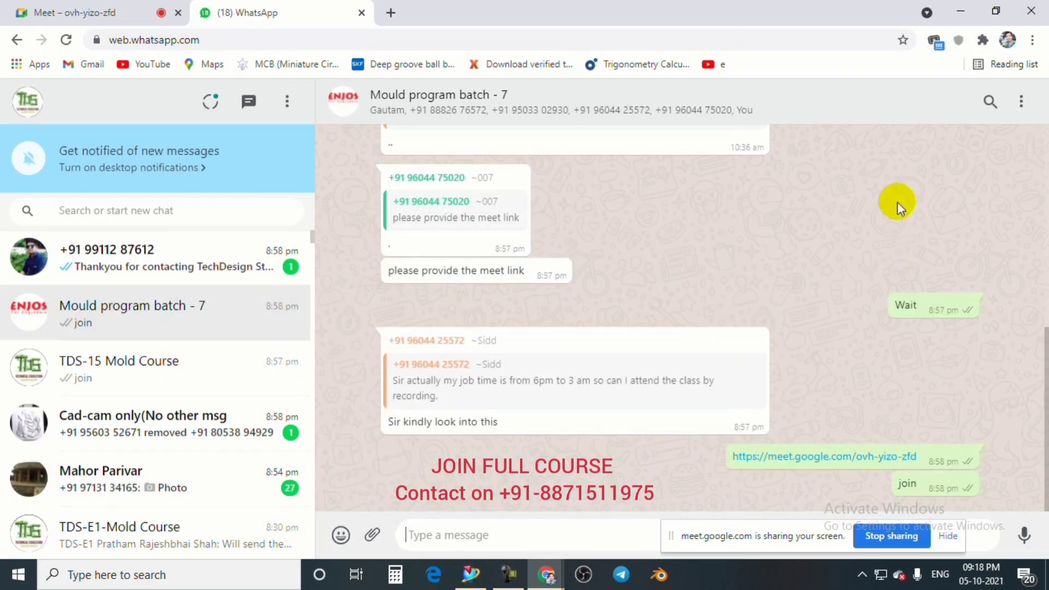
left_click(962, 11)
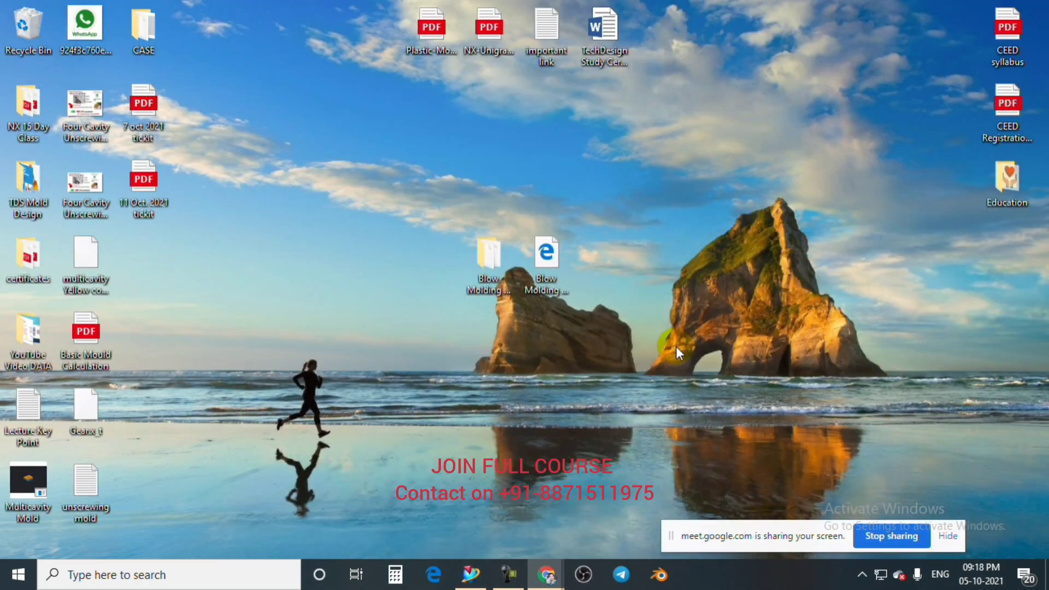
key("super+e")
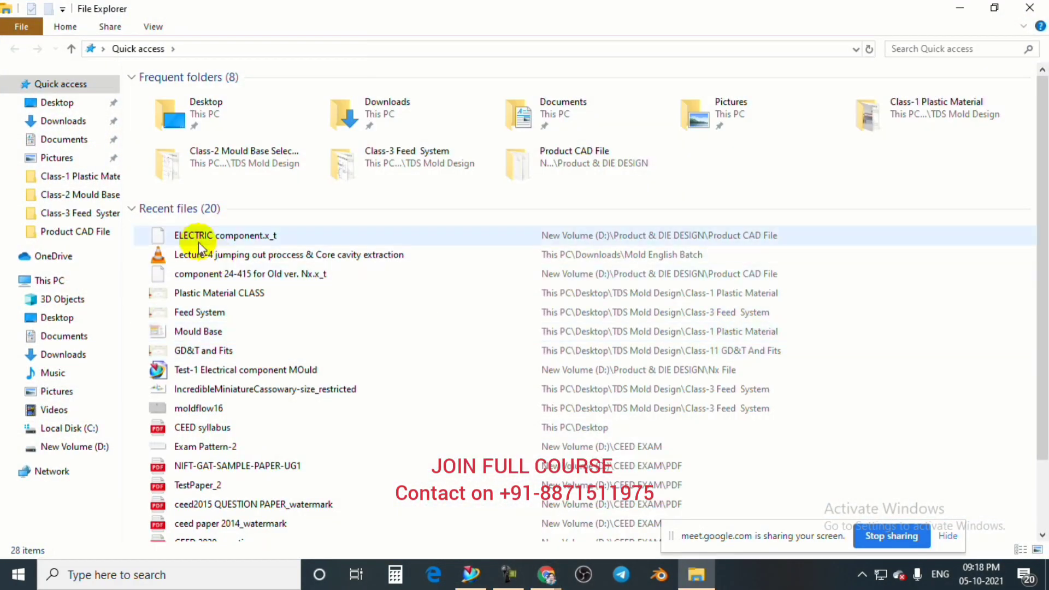
Step: Open the Product & DIE DESIGN folder on New Volume (D:)
left_click(48, 280)
double_click(407, 220)
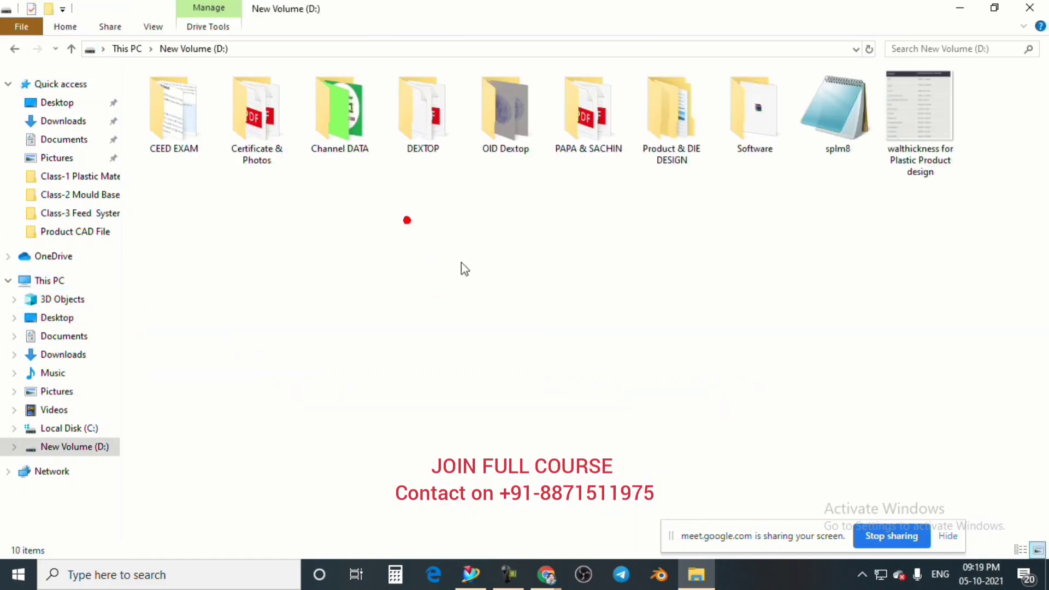
left_click(672, 137)
double_click(680, 152)
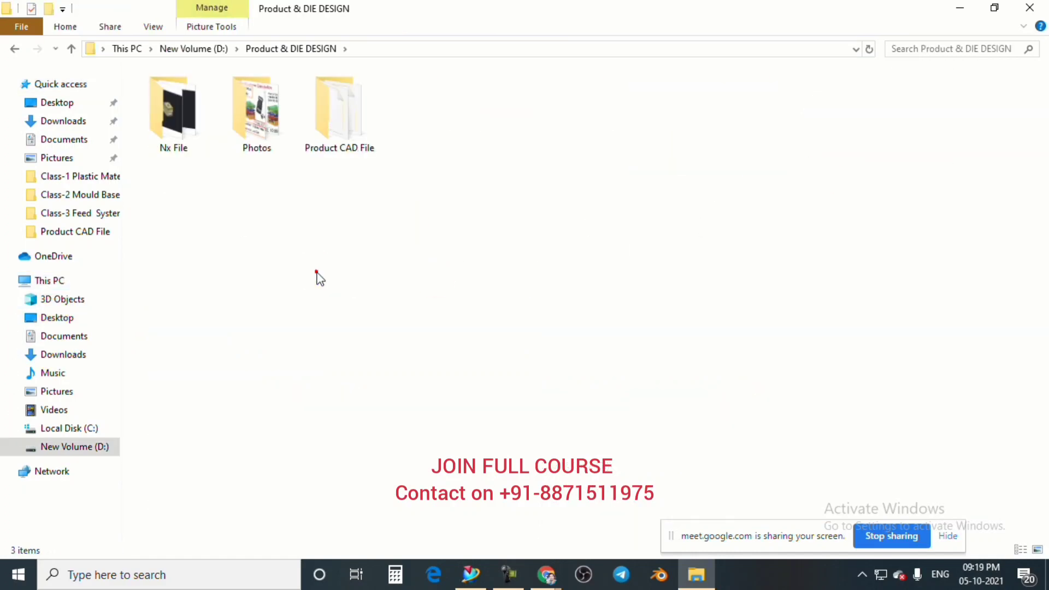
Step: Check the Product CAD File folder, and open the Nx File folder beside it
double_click(319, 138)
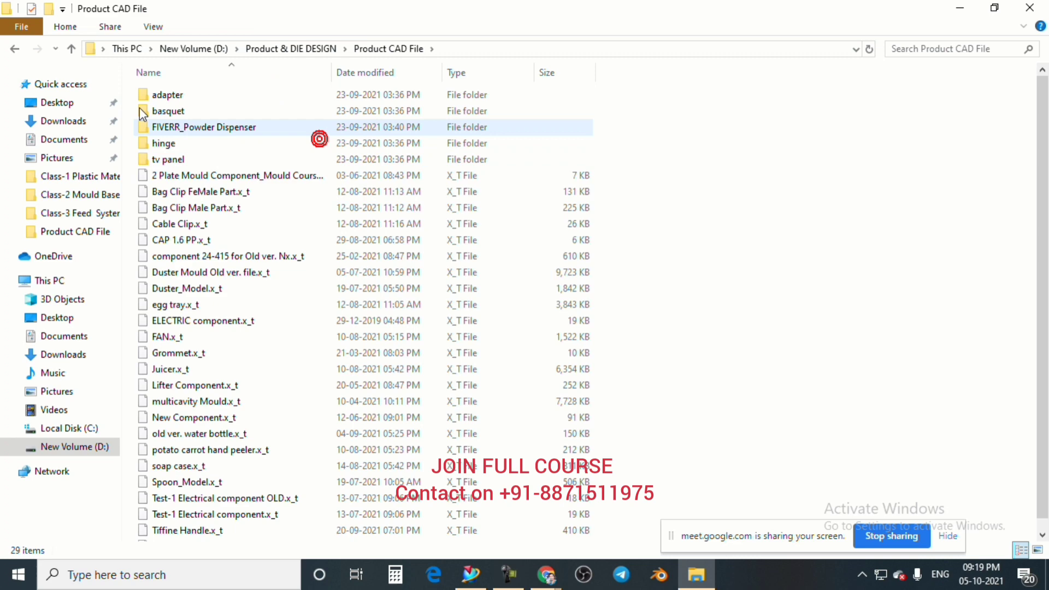
left_click(11, 48)
left_click(171, 112)
double_click(171, 112)
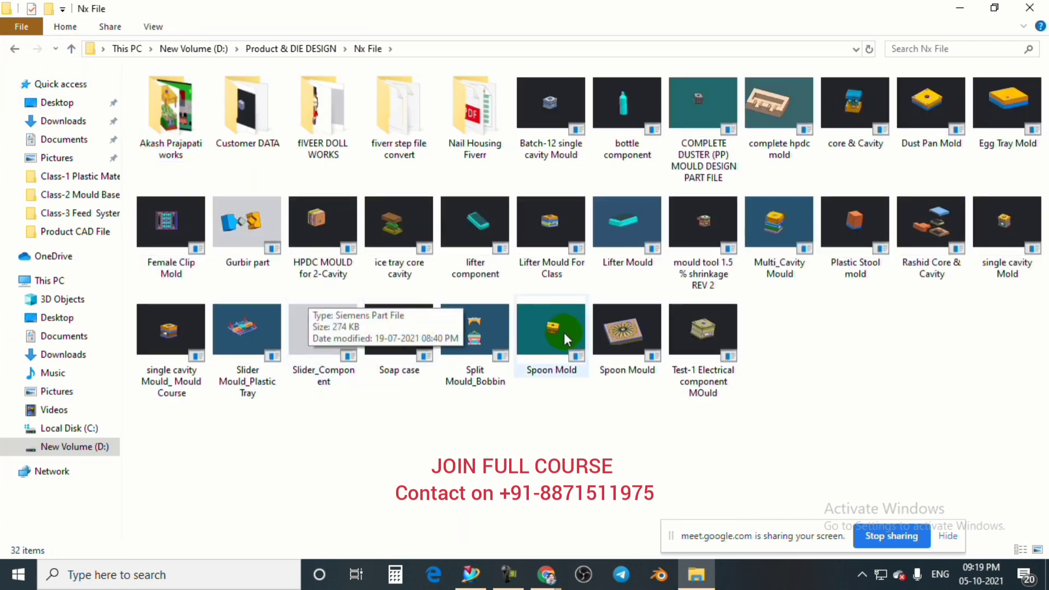
Step: Open the Test-1 Electrical component MOuld part and hide the upper plates covering the six-cavity layout
double_click(704, 336)
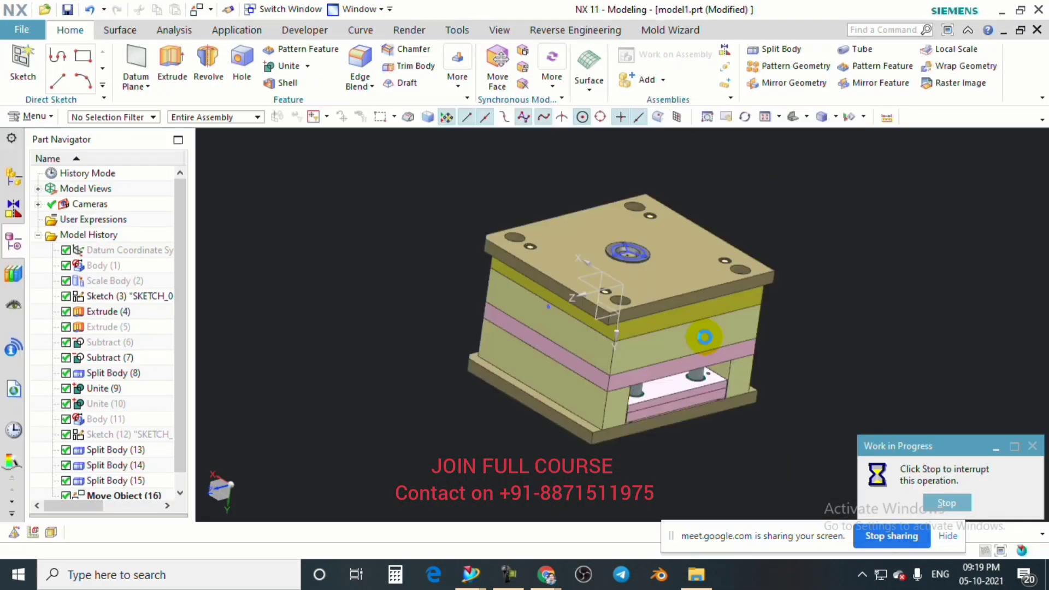
scroll(648, 290, "up", 5)
key("ctrl+shift+i")
left_click(671, 301)
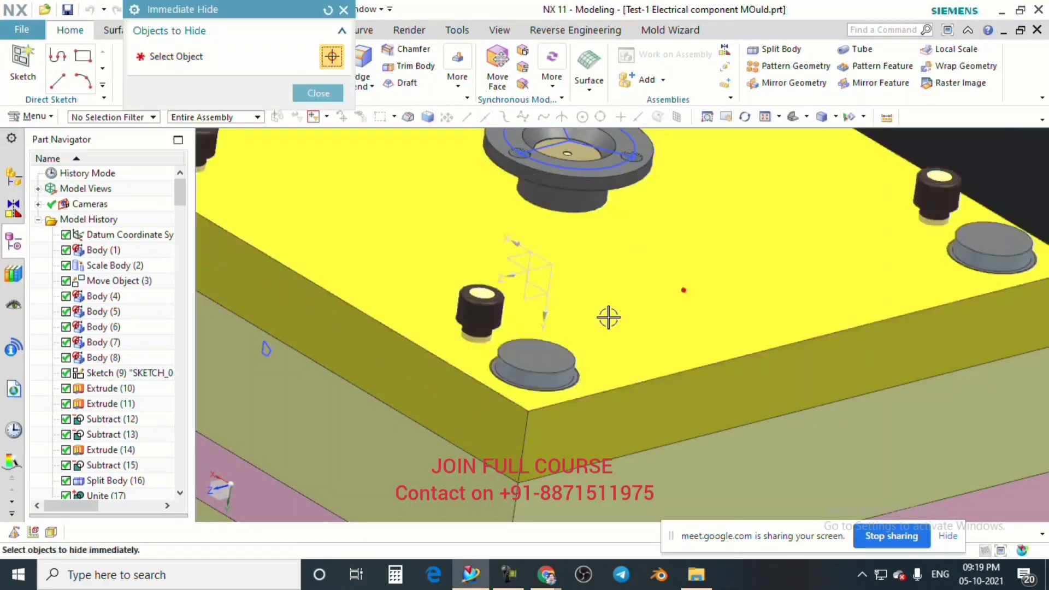
scroll(640, 327, "down", 5)
left_click(604, 302)
scroll(579, 230, "up", 5)
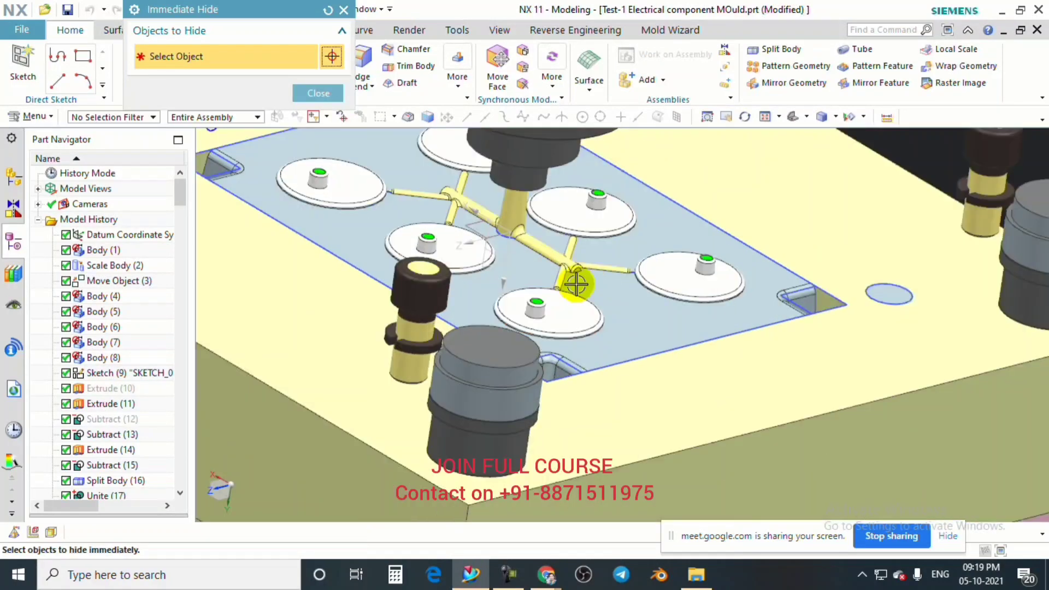
Step: Hide the locating ring and sprue bush so the central sprue and runners are exposed
scroll(541, 241, "down", 2)
scroll(550, 280, "up", 2)
left_click(549, 279)
scroll(555, 303, "up", 3)
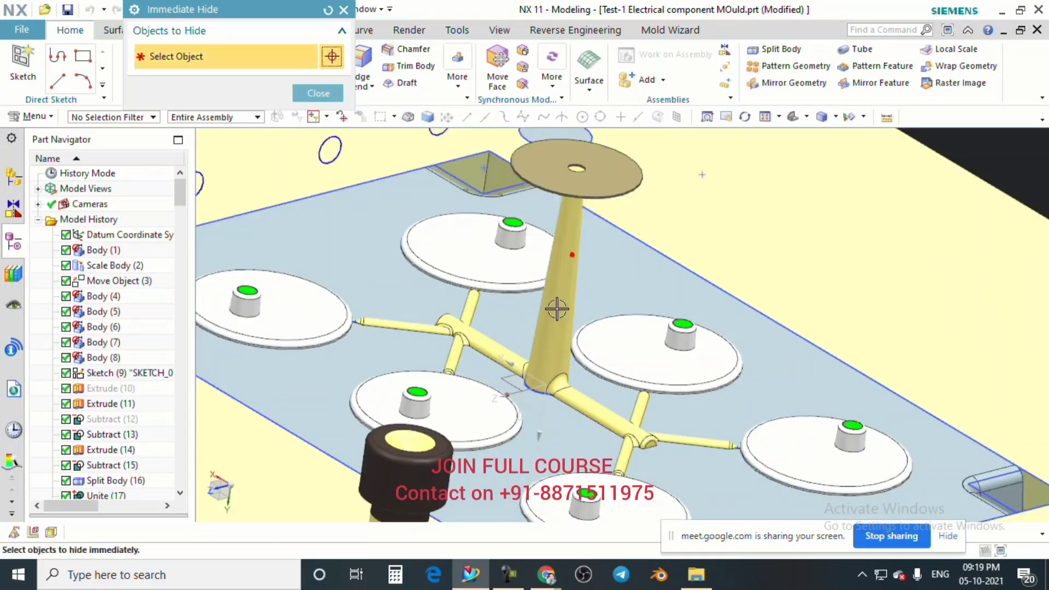
Step: Try hiding a moulded part beside the sprue and the core insert block, and undo the hiding
scroll(544, 298, "down", 2)
scroll(491, 284, "up", 3)
left_click(470, 280)
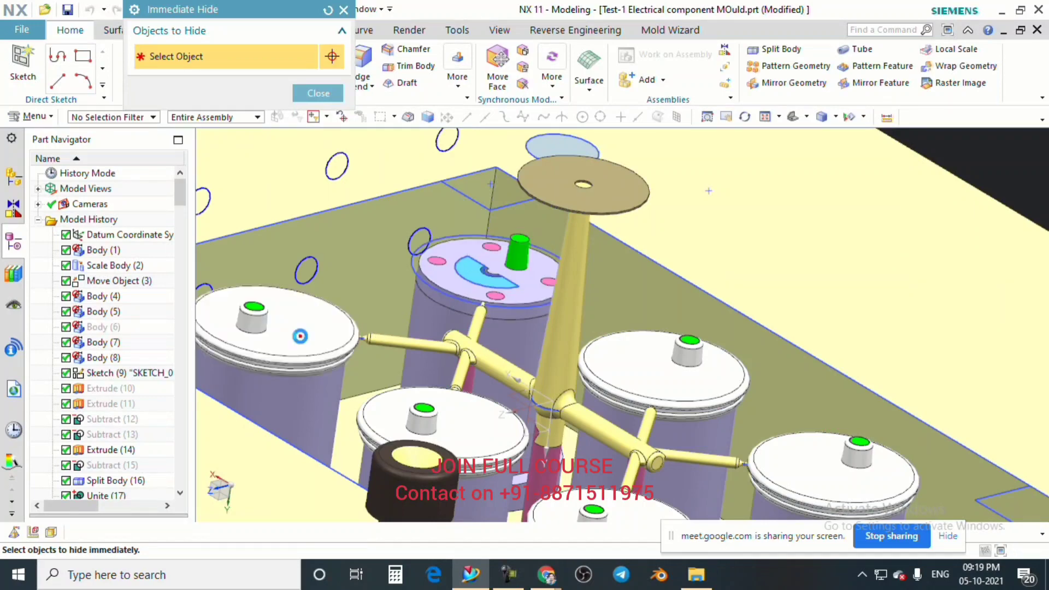
left_click(300, 333)
scroll(445, 422, "down", 3)
left_click(322, 94)
scroll(449, 237, "down", 2)
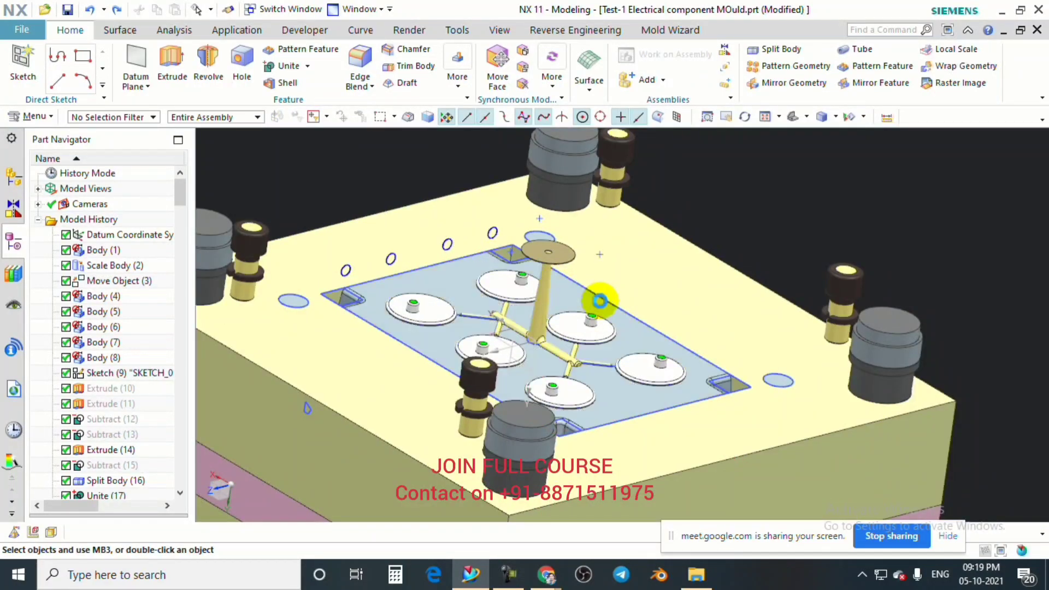
key("ctrl+z")
Step: Hide one moulded part near the sprue and examine the core, pins and half-round insert beneath it
scroll(601, 307, "up", 5)
mouse_move(597, 316)
middle_mouse_down()
mouse_move(586, 297)
mouse_move(663, 305)
mouse_move(581, 317)
mouse_move(635, 306)
mouse_move(591, 325)
middle_mouse_up()
scroll(583, 302, "down", 3)
scroll(591, 325, "up", 3)
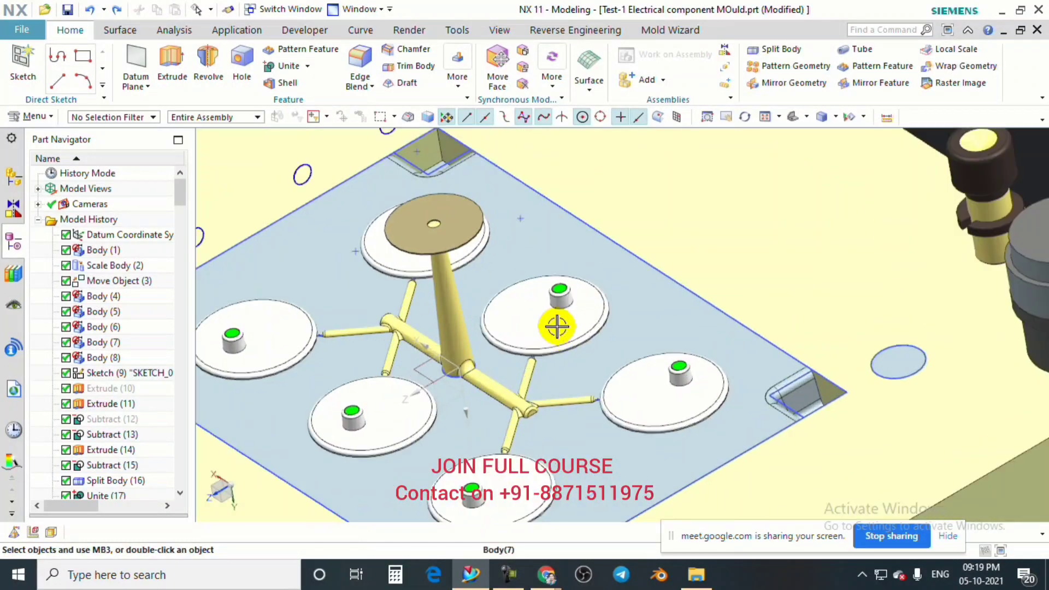
key("ctrl+shift+i")
left_click(612, 312)
scroll(558, 333, "up", 5)
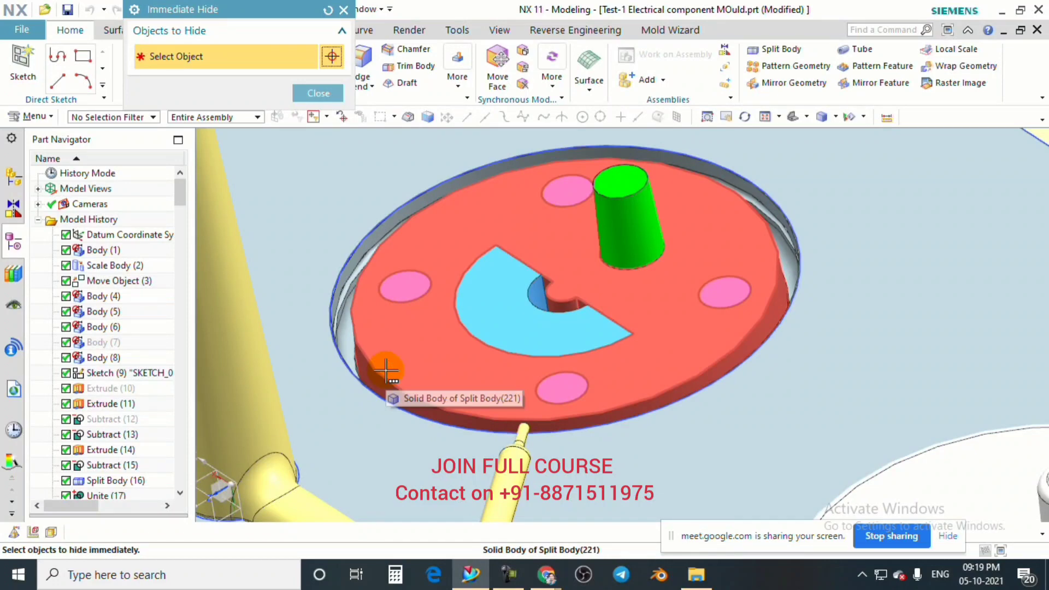
scroll(511, 328, "down", 4)
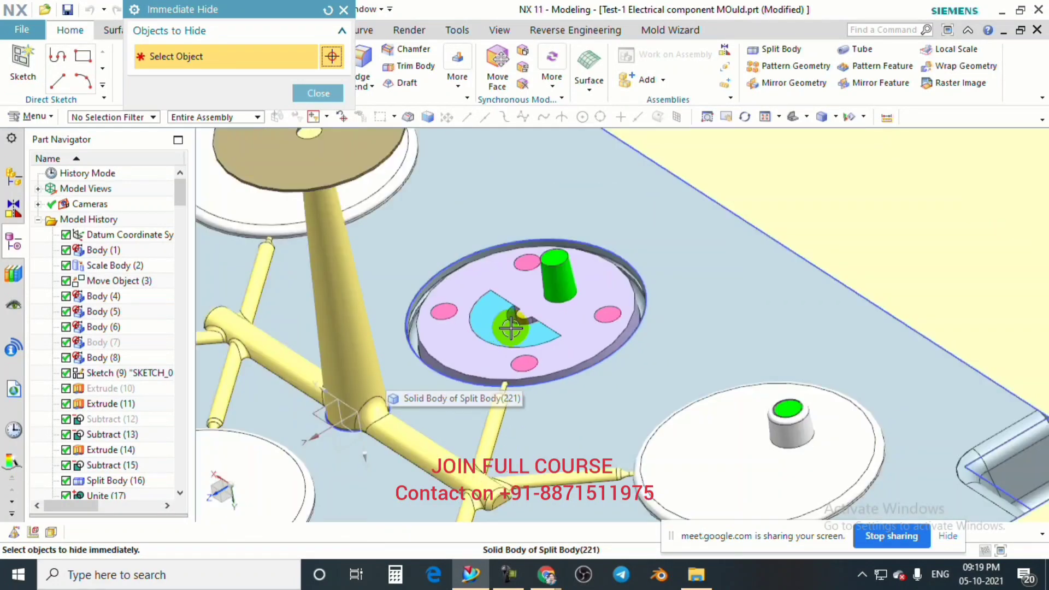
left_click(319, 91)
scroll(524, 295, "down", 5)
Step: Switch back to model1.prt and examine the cavity block and the separated core bodies from several angles
middle_click_drag(537, 305, 508, 342)
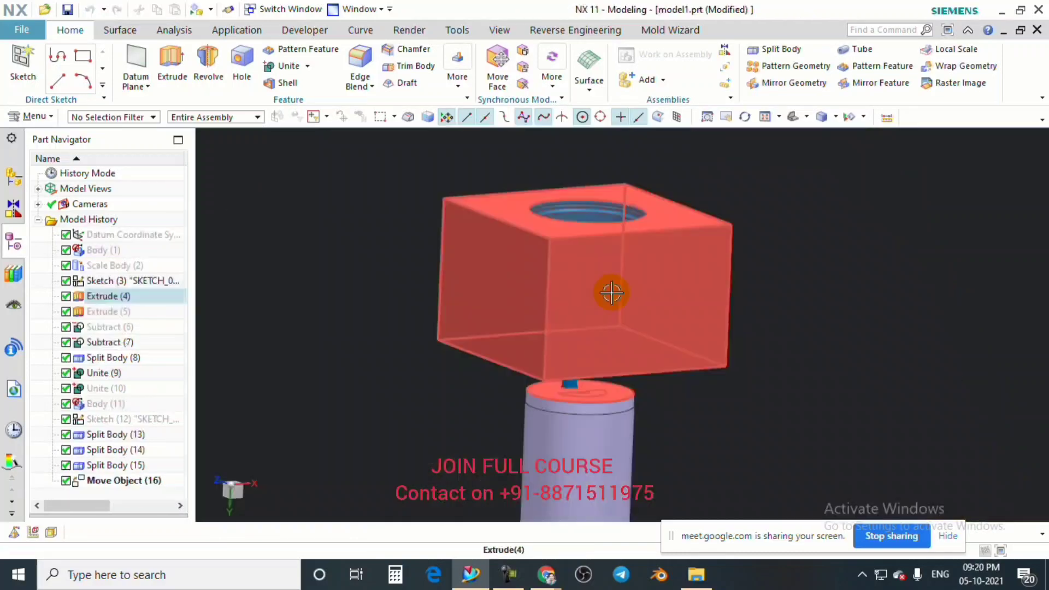
middle_click_drag(609, 293, 650, 339)
key("F8")
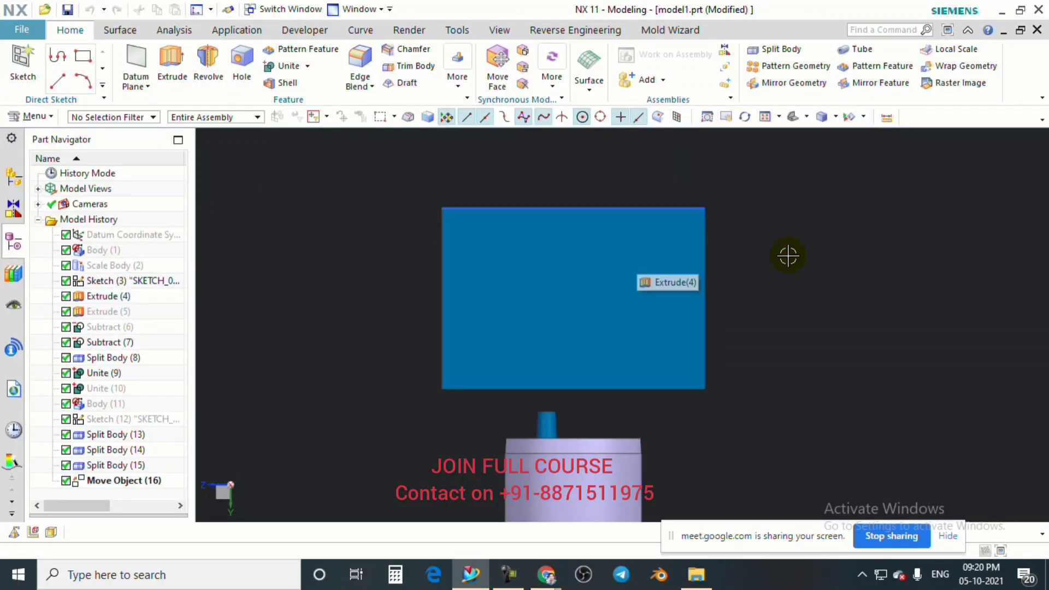
middle_click_drag(728, 241, 780, 277)
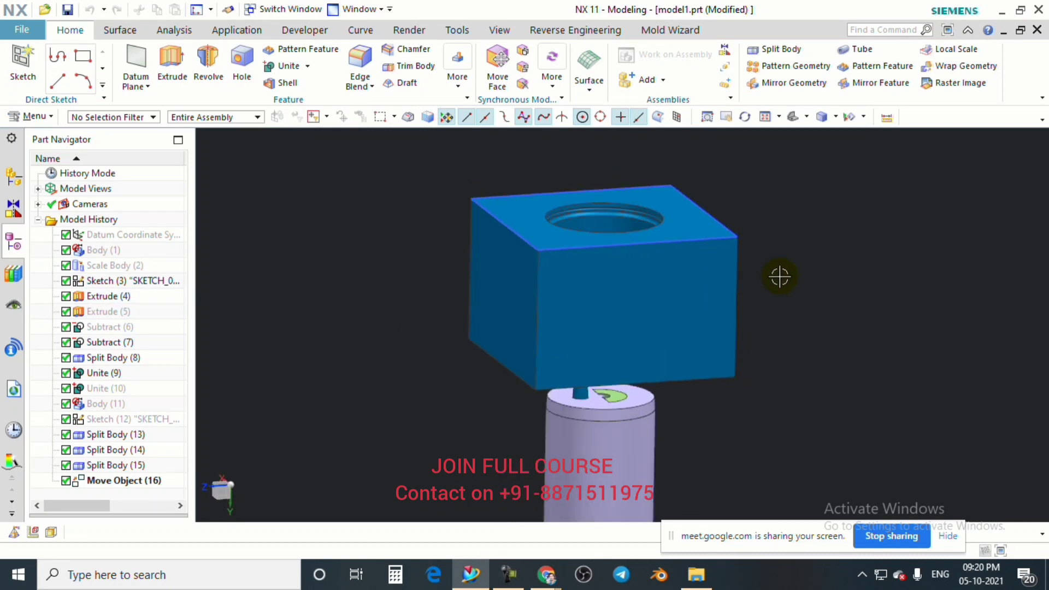
scroll(693, 234, "up", 3)
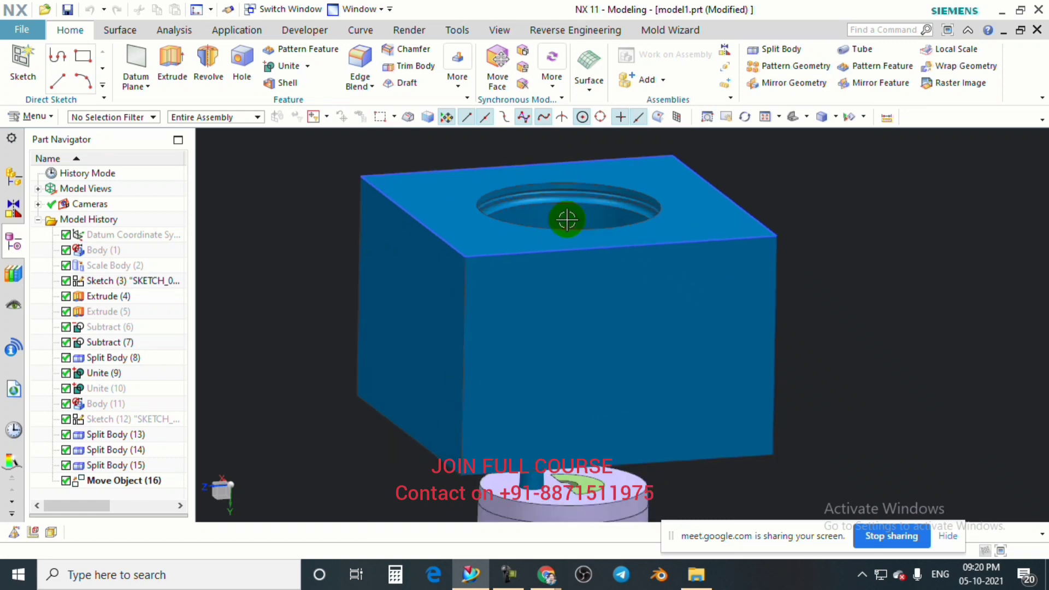
scroll(612, 261, "down", 2)
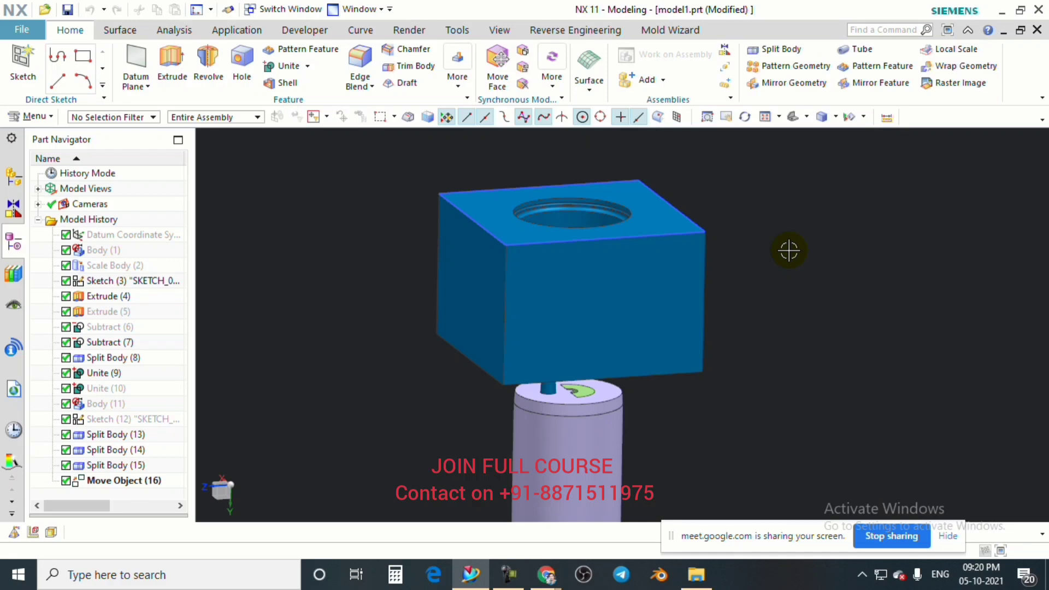
scroll(547, 224, "up", 2)
scroll(616, 235, "down", 2)
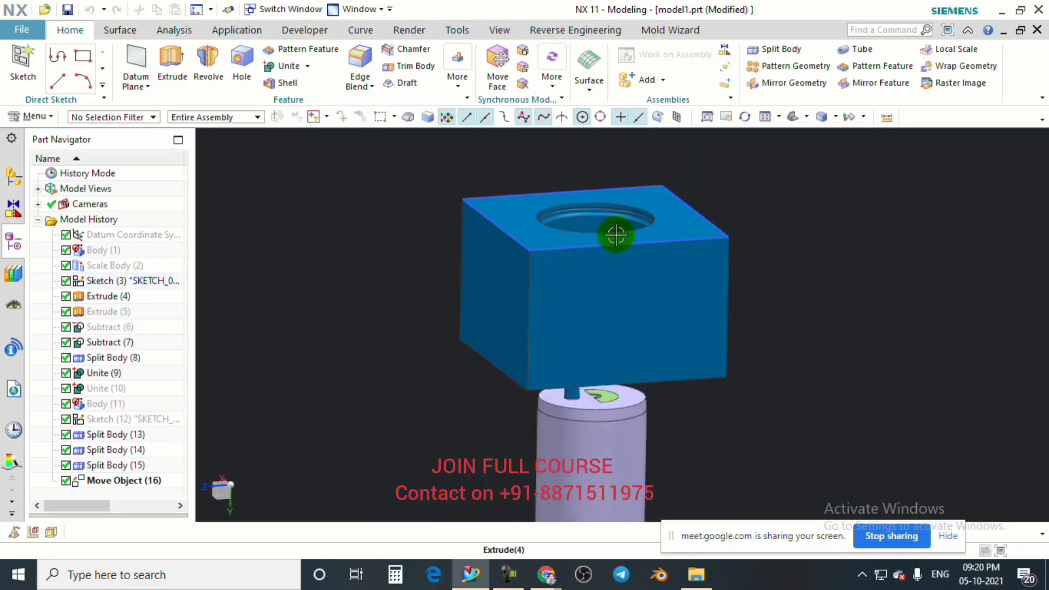
middle_click_drag(712, 289, 682, 275)
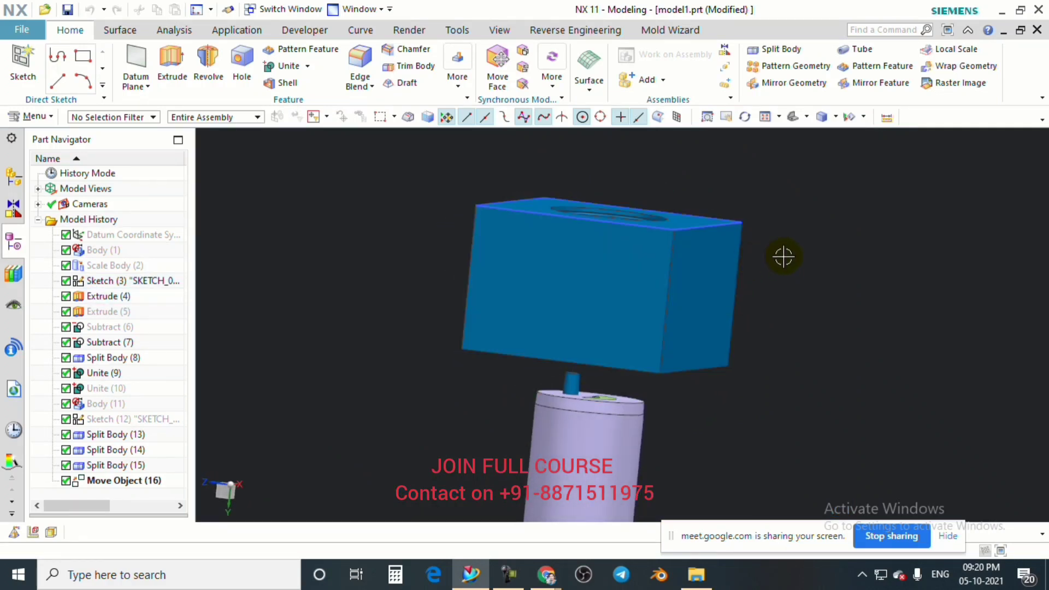
middle_click_drag(783, 257, 645, 219)
middle_click_drag(488, 386, 681, 281)
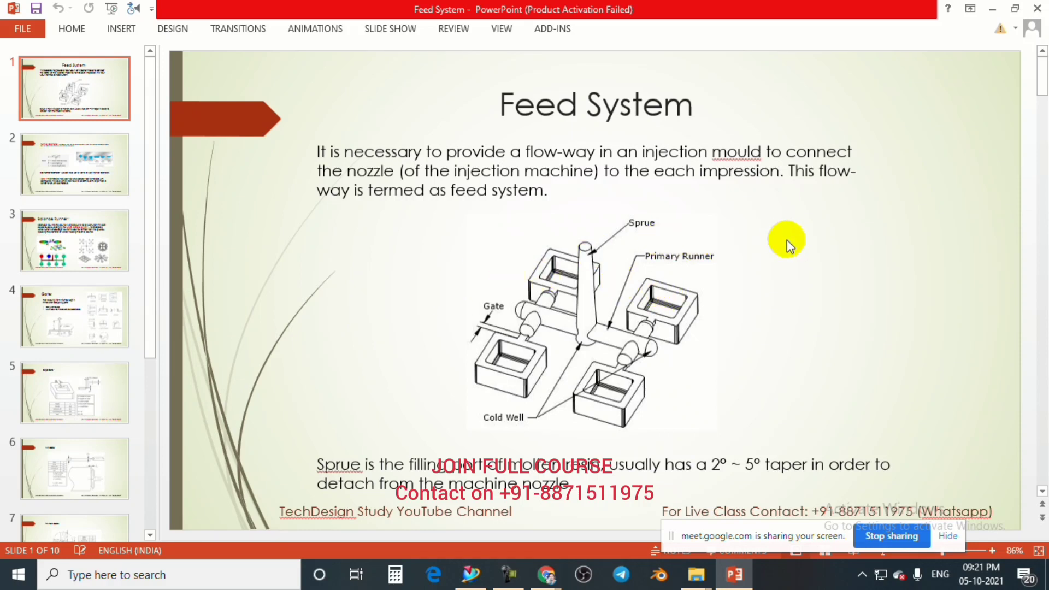
Step: Return from PowerPoint to NX and swap the shown and hidden objects in model1.prt
left_click(468, 575)
middle_click_drag(541, 379, 574, 363)
key("ctrl+shift+b")
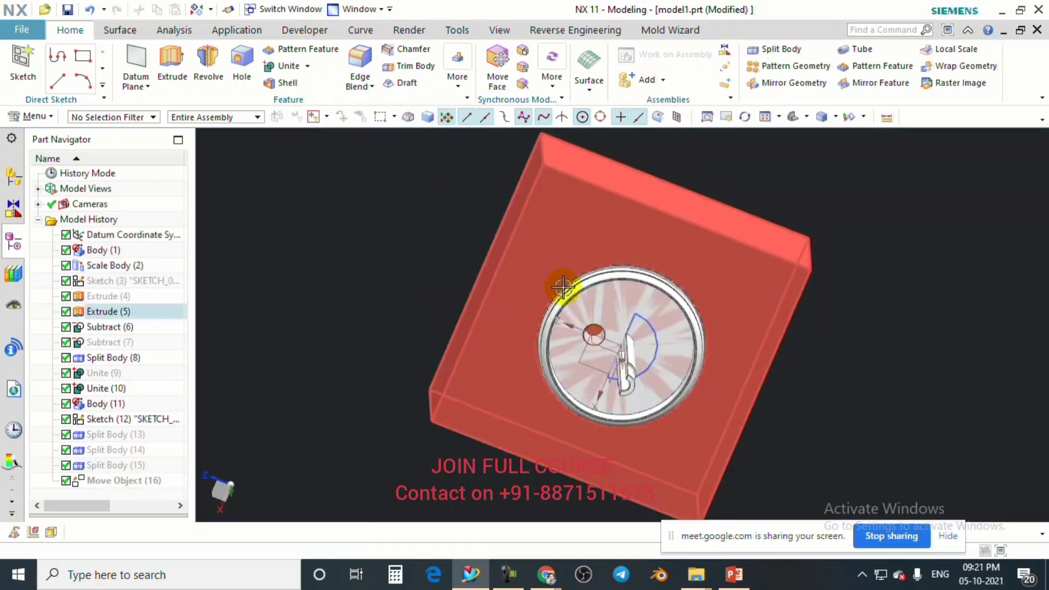
Step: Hide the mould block and the overlapping copy of the component, keeping only the component body Body (11) displayed
key("ctrl+shift+i")
left_click(642, 266)
middle_click_drag(642, 266, 647, 290)
left_click(633, 276)
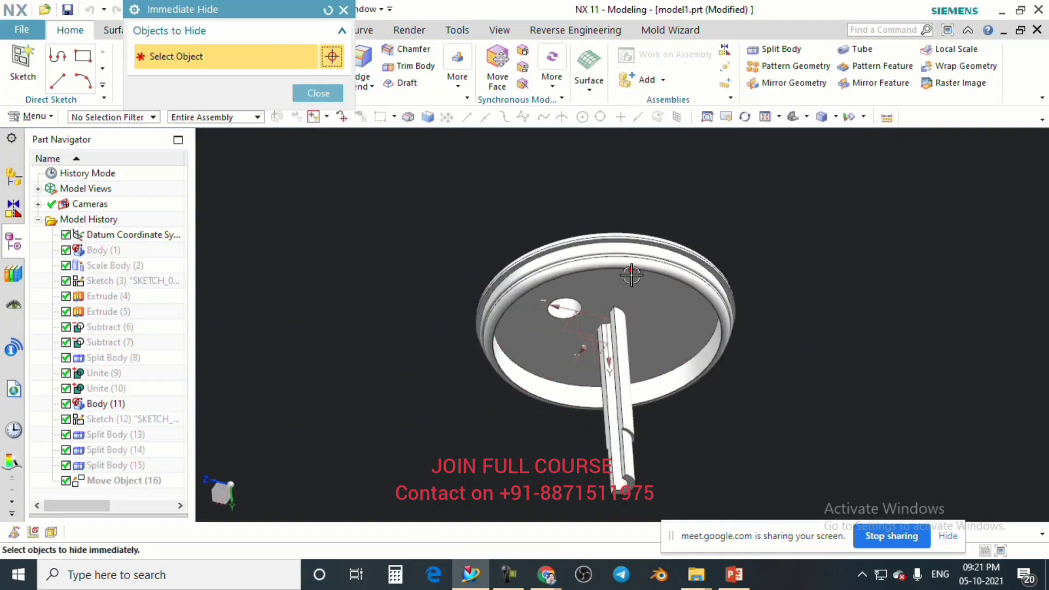
left_click(313, 92)
middle_click_drag(645, 356, 626, 327)
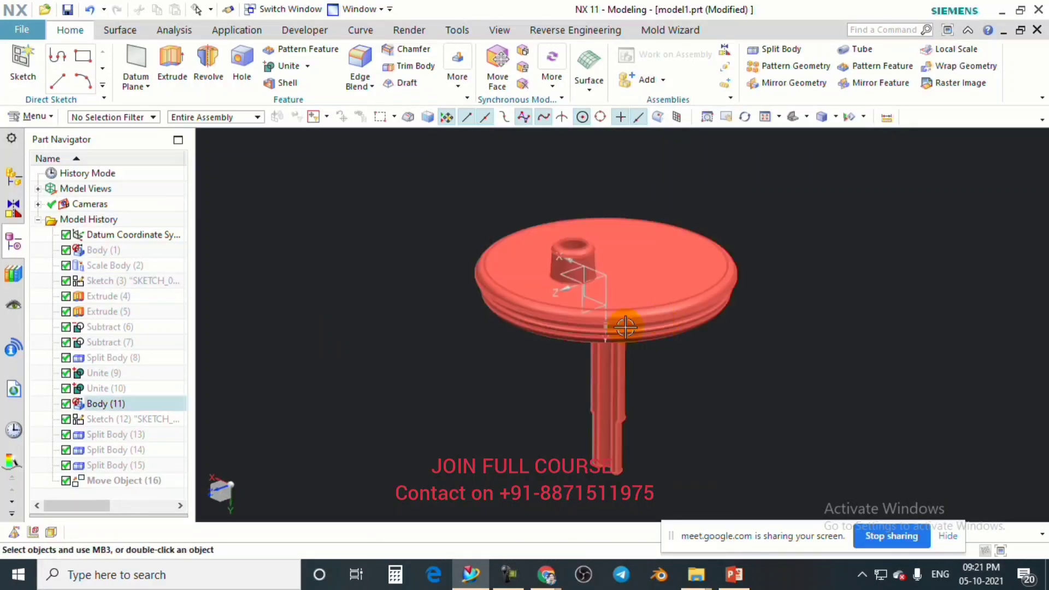
Step: Assign the component body a solid density of 0.9200 in Grams - Centimeters units
left_click(33, 533)
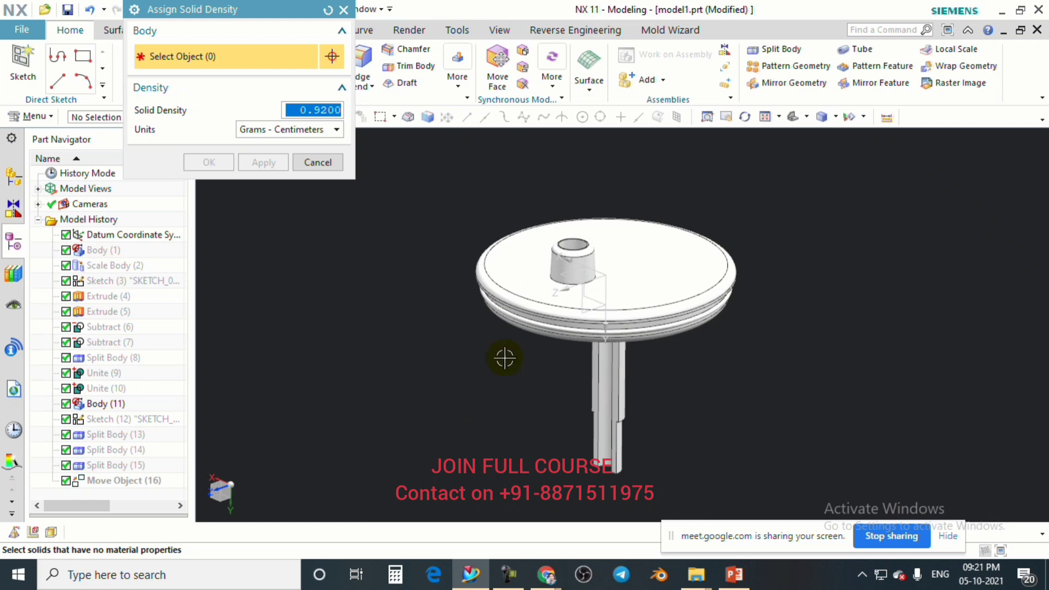
scroll(758, 317, "down", 1)
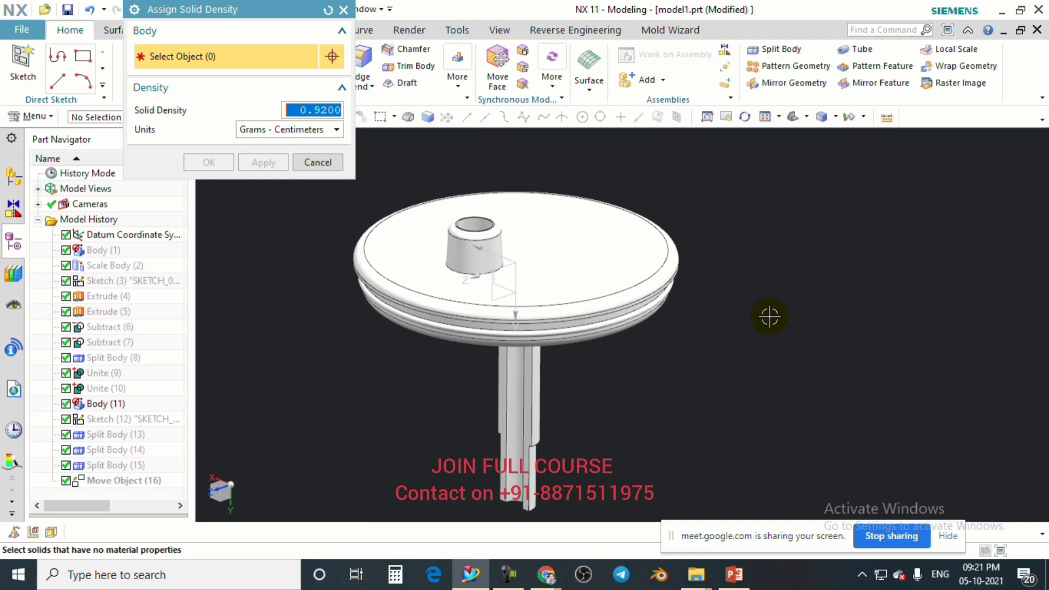
scroll(724, 313, "up", 2)
scroll(722, 316, "down", 1)
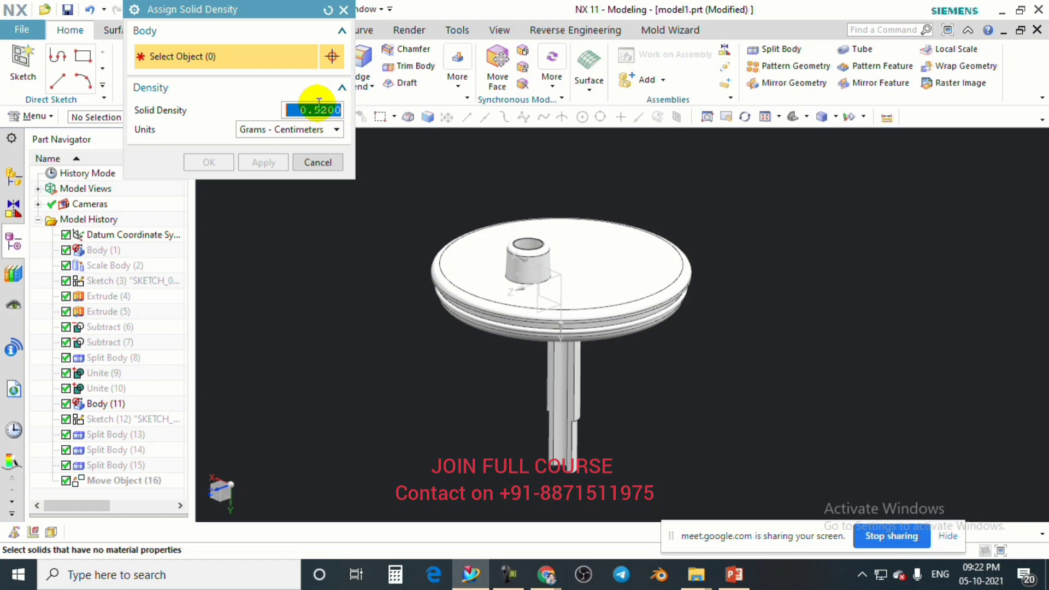
left_click(466, 256)
left_click(209, 162)
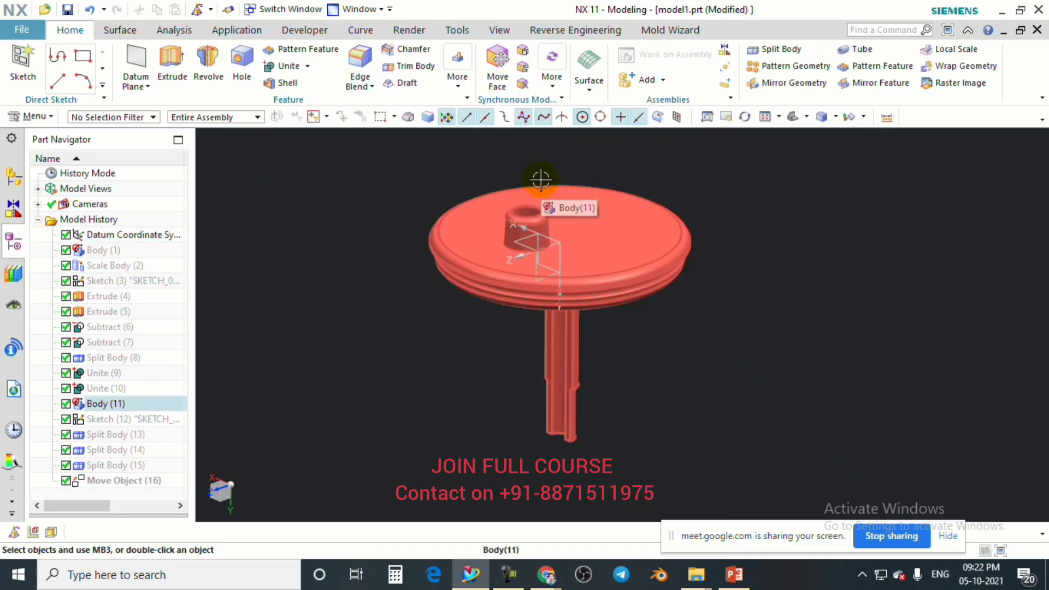
Step: Measure the component body and show its mass
left_click(32, 532)
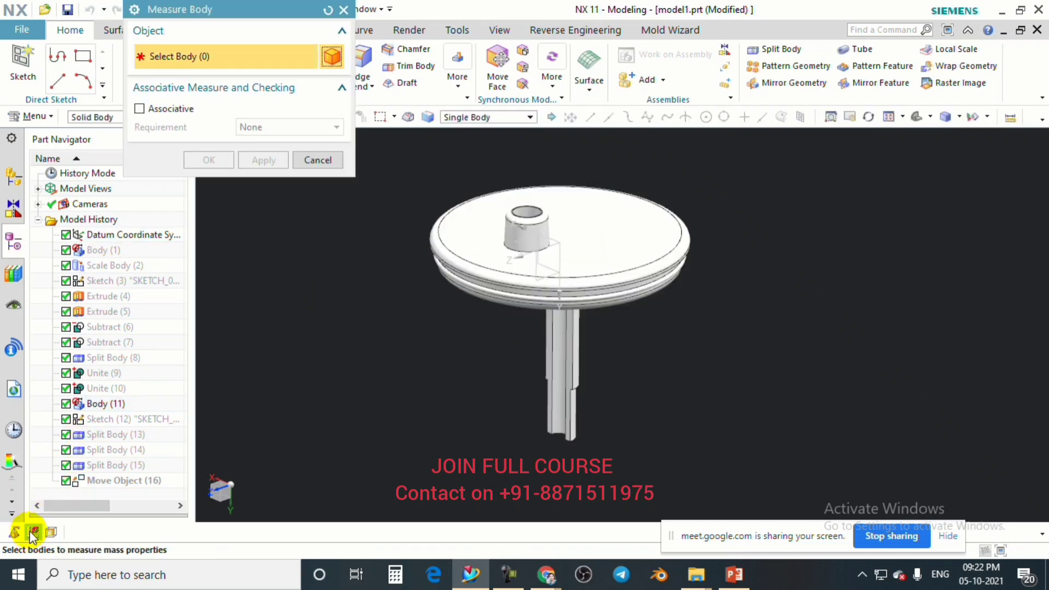
left_click_drag(179, 16, 252, 75)
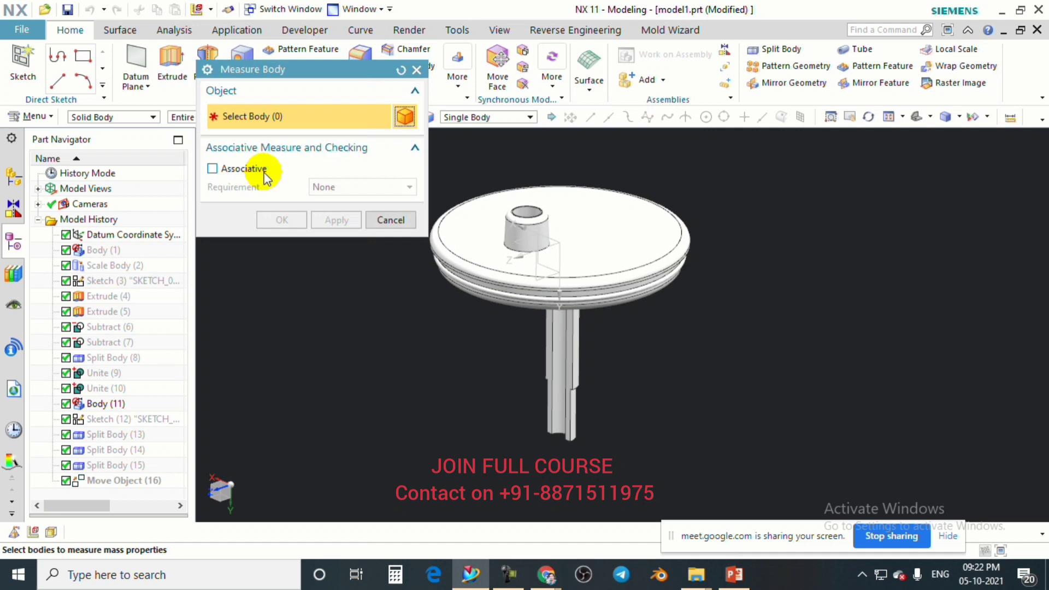
left_click(479, 231)
left_click(626, 222)
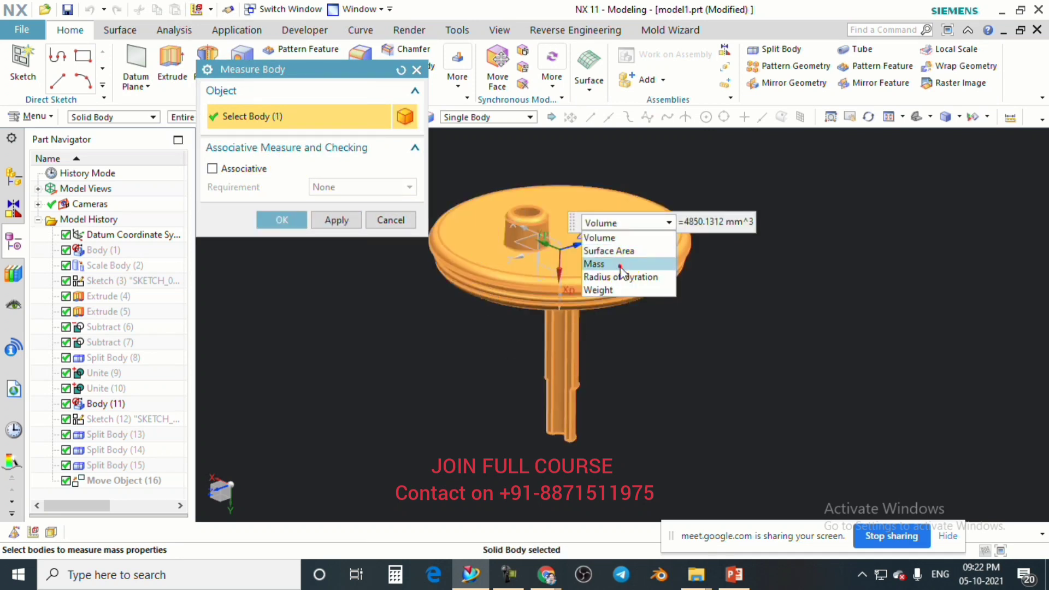
left_click(620, 265)
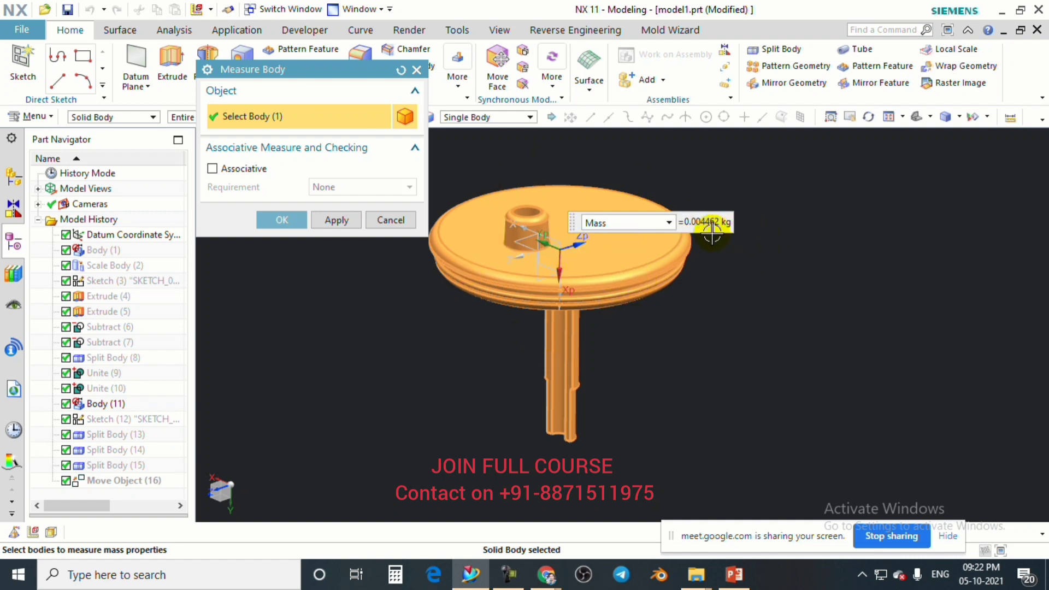
Step: Check the measured body's weight, set the readout back to mass, and close the measurement
left_click(668, 223)
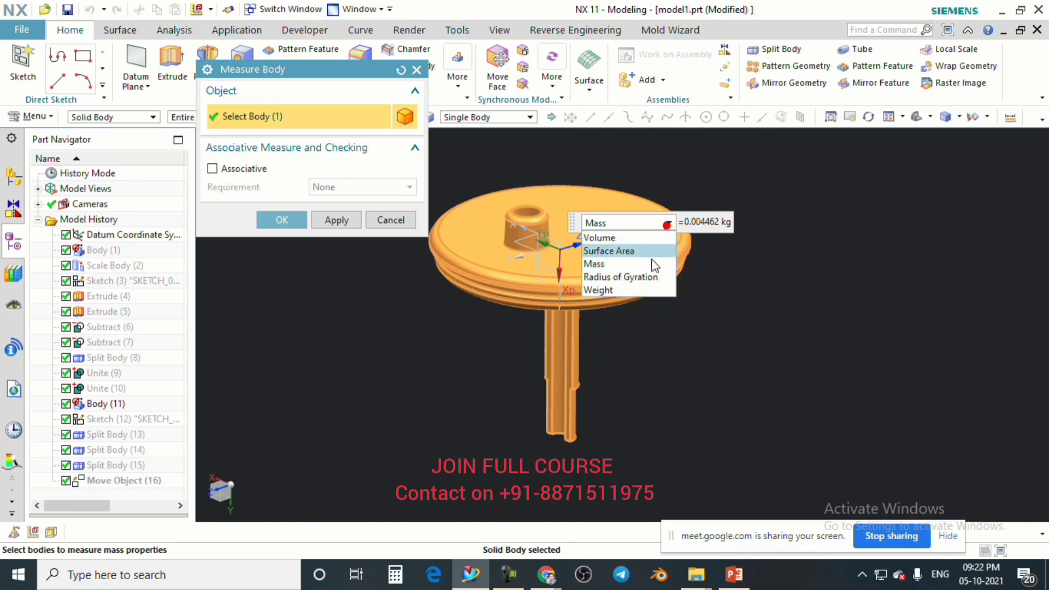
left_click(631, 292)
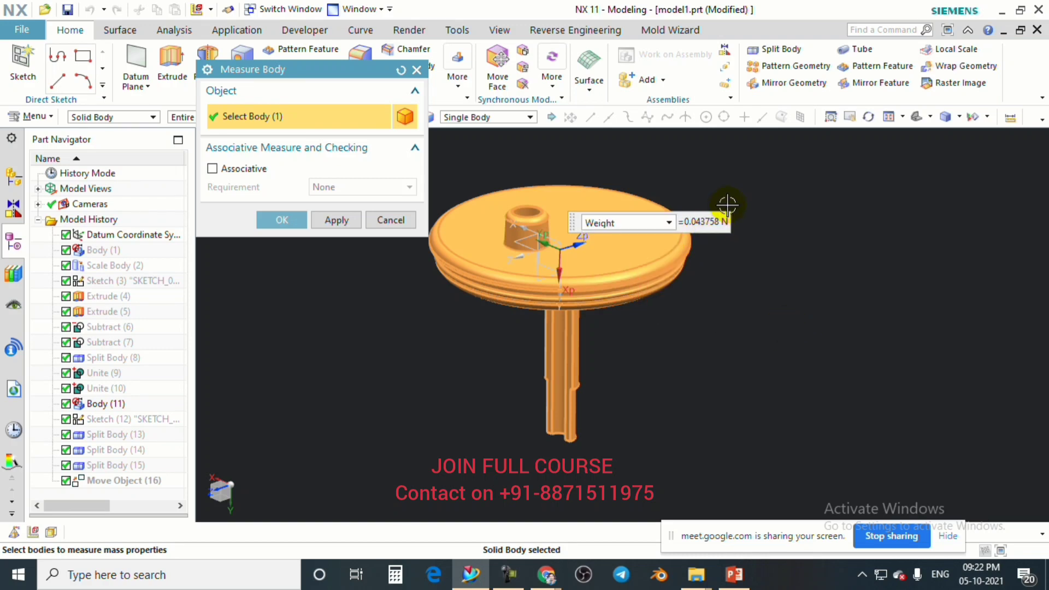
left_click(658, 223)
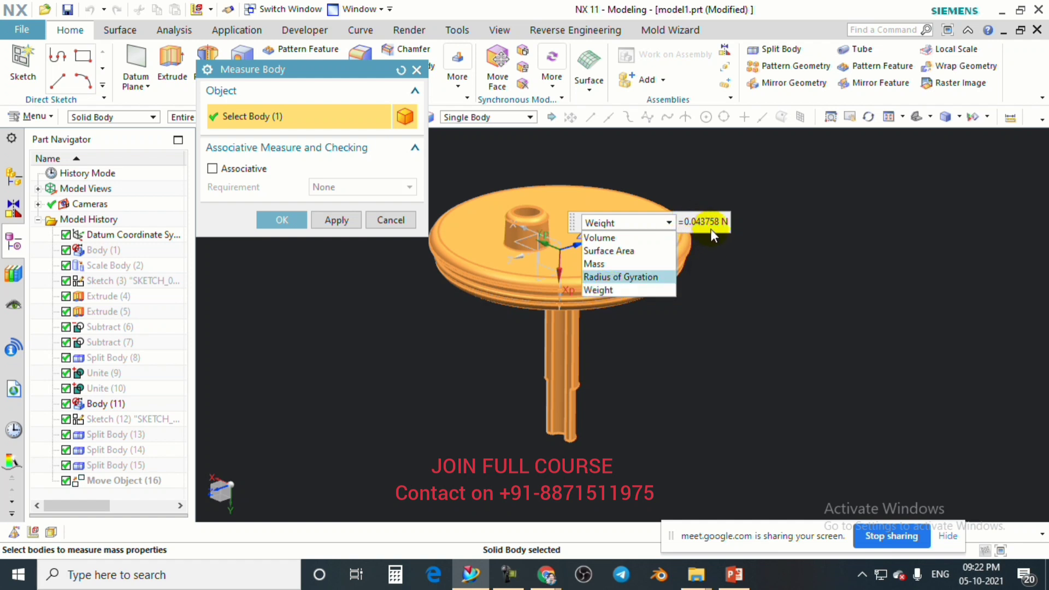
left_click(652, 329)
left_click(645, 221)
left_click(611, 263)
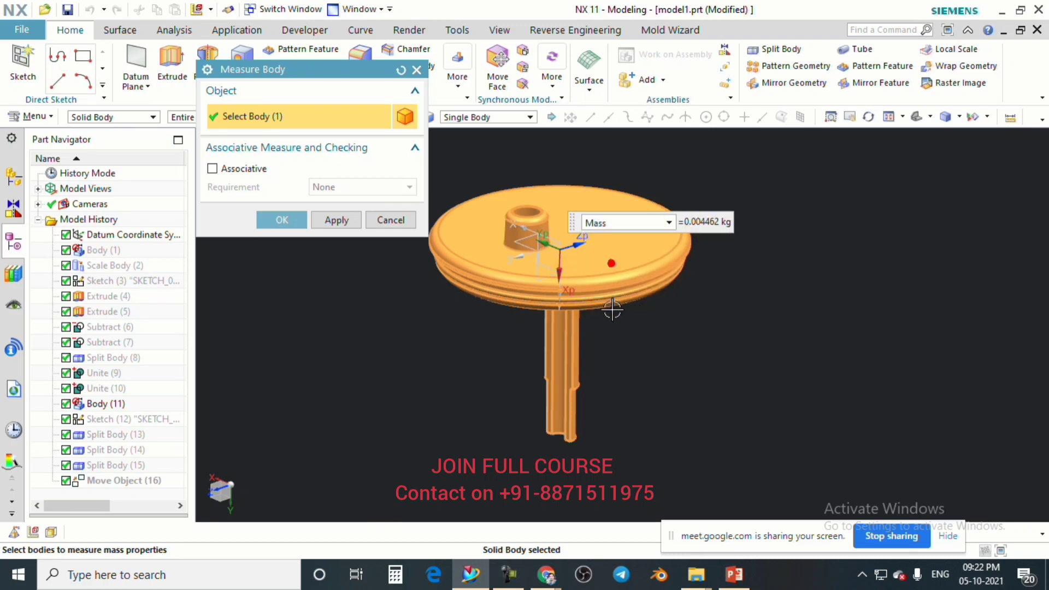
left_click(408, 224)
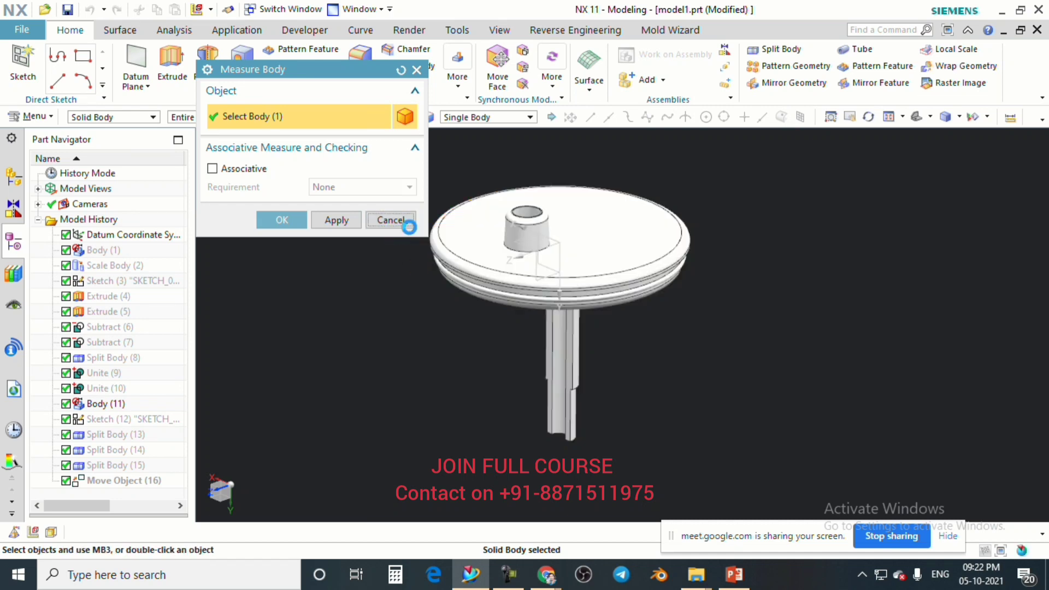
Step: View the component from its flat top face, and switch to the Feed System presentation in PowerPoint
middle_click_drag(675, 265, 625, 265)
scroll(625, 265, "up", 1)
middle_click_drag(604, 224, 613, 262)
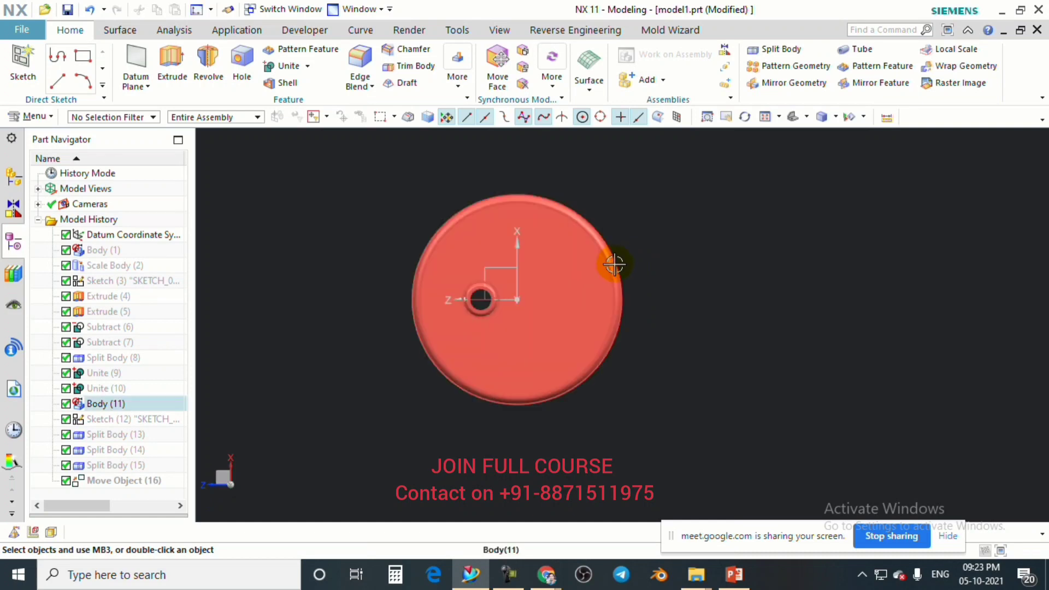
scroll(625, 306, "up", 1)
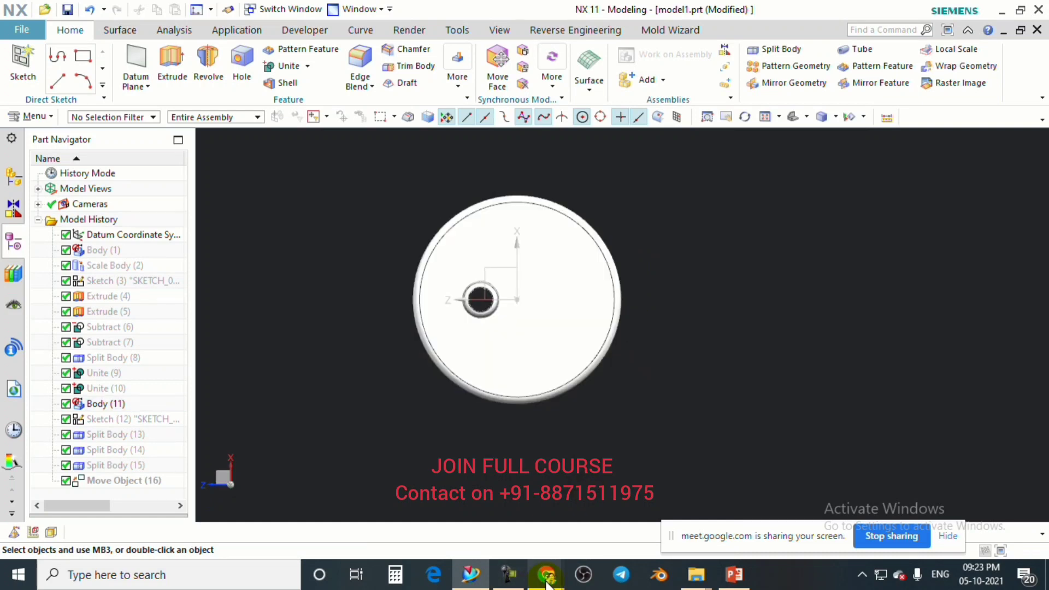
mouse_move(470, 579)
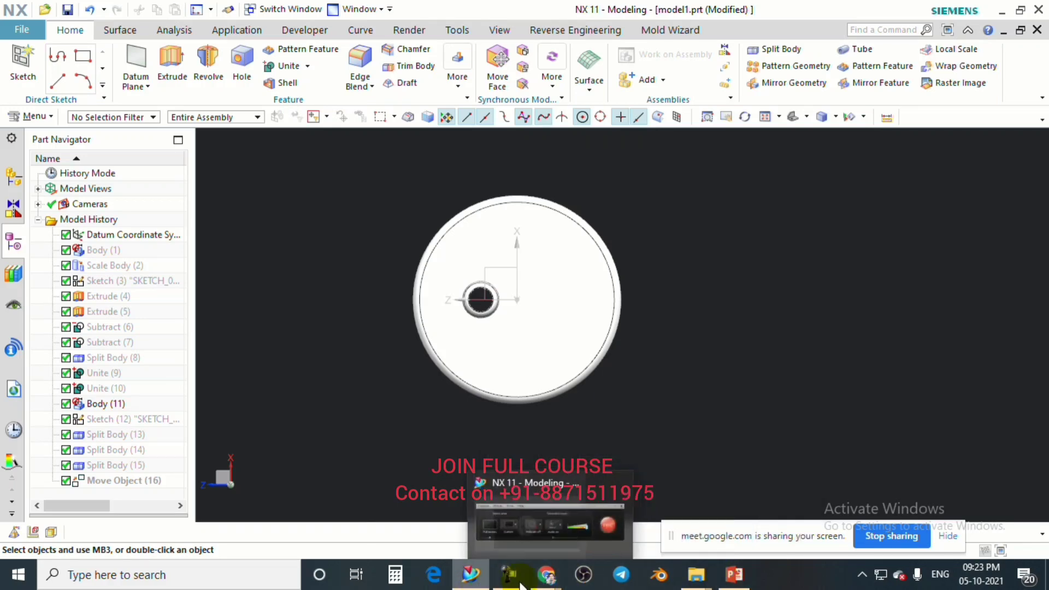
left_click(734, 575)
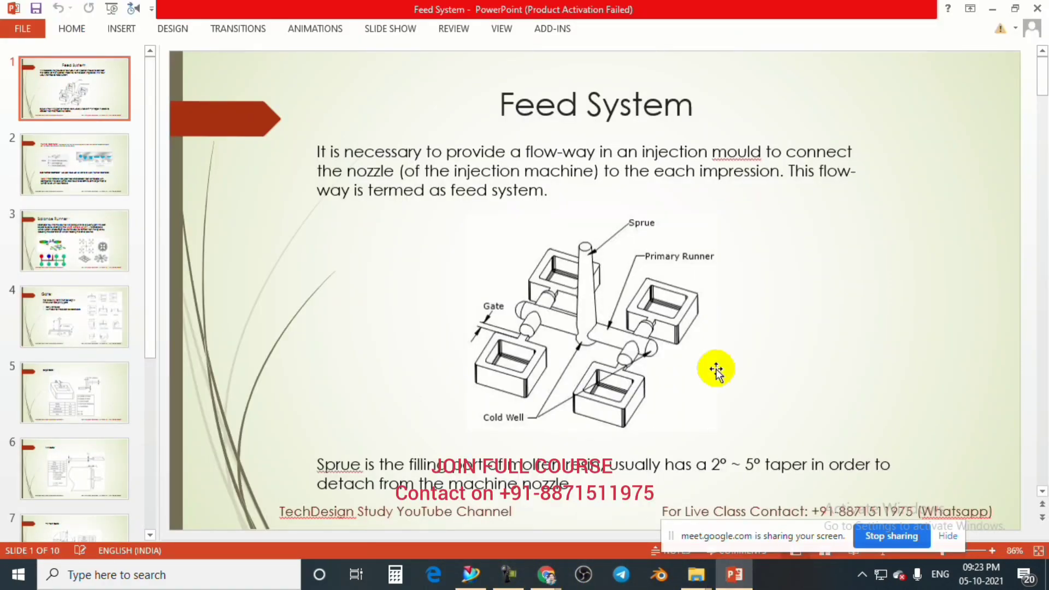